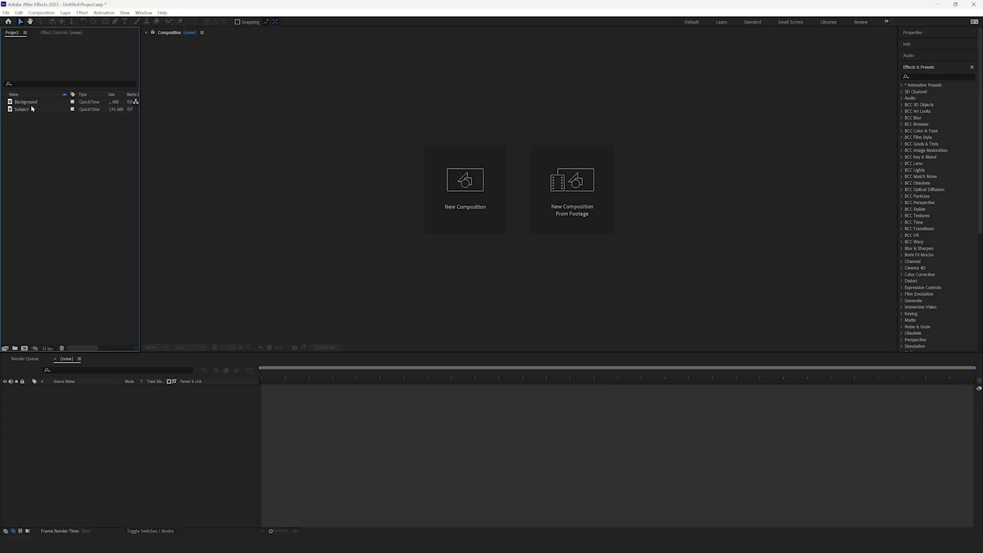
Create a composition from the Subject footage and set up motion tracking on its layer for position, rotation and scale.
click(25, 109)
drag(72, 204, 284, 383)
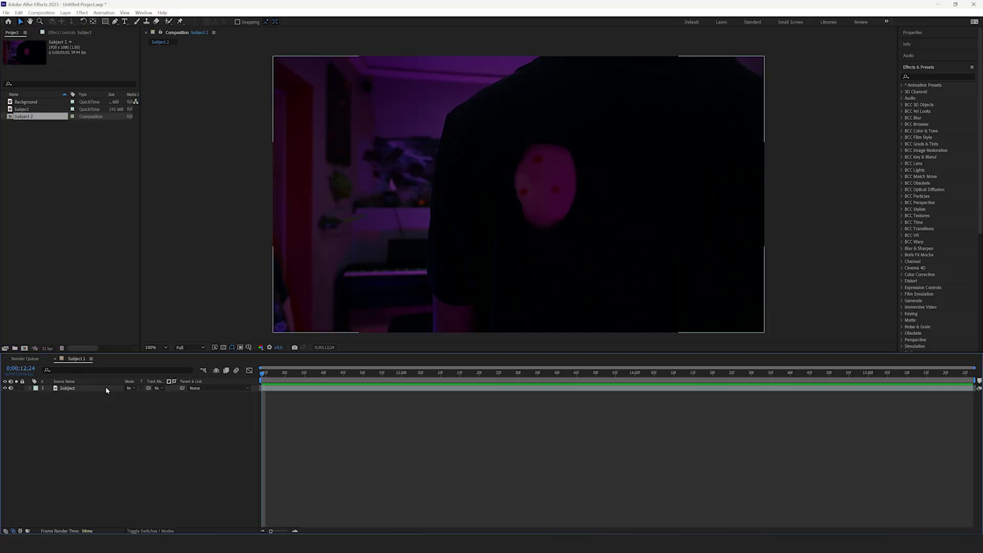
scroll(929, 96, down, 5)
click(925, 265)
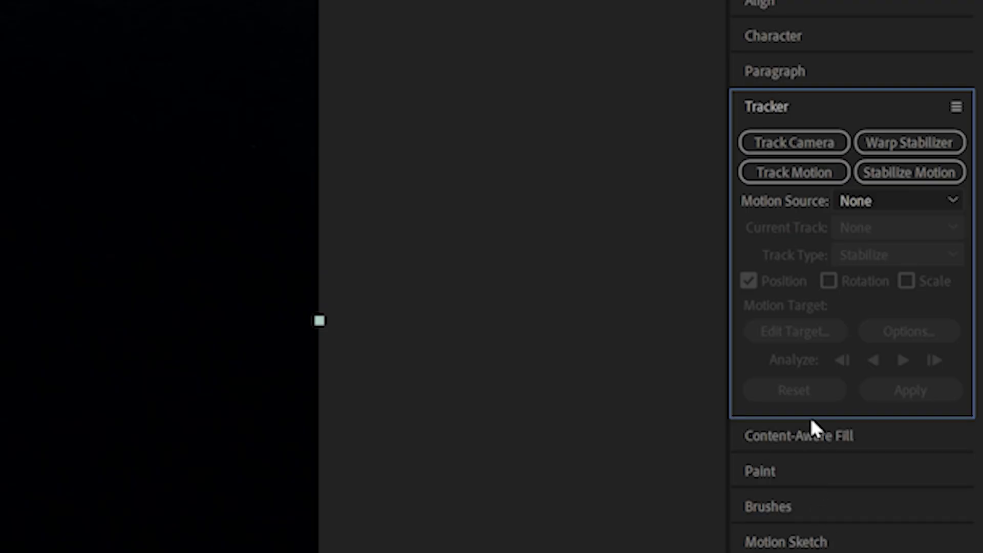
click(795, 173)
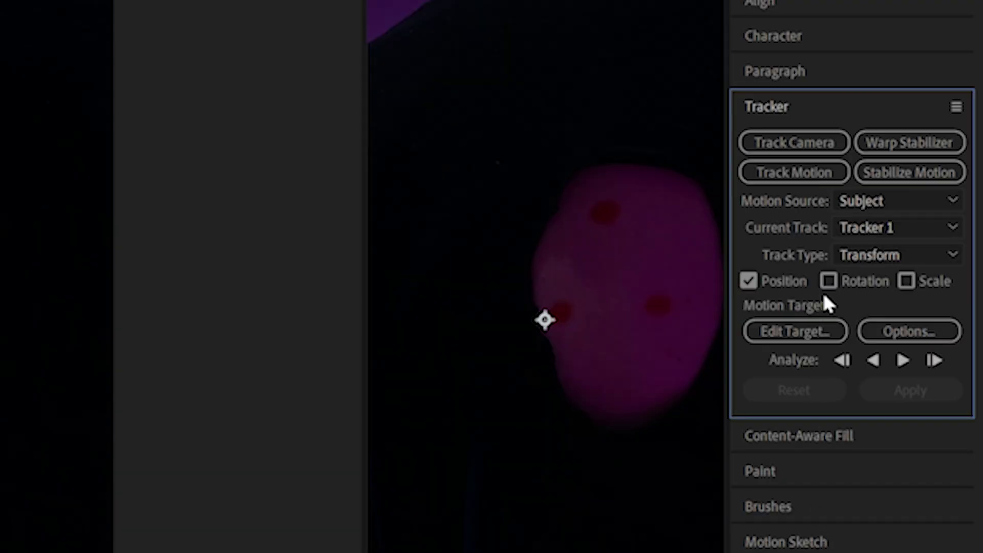
click(829, 283)
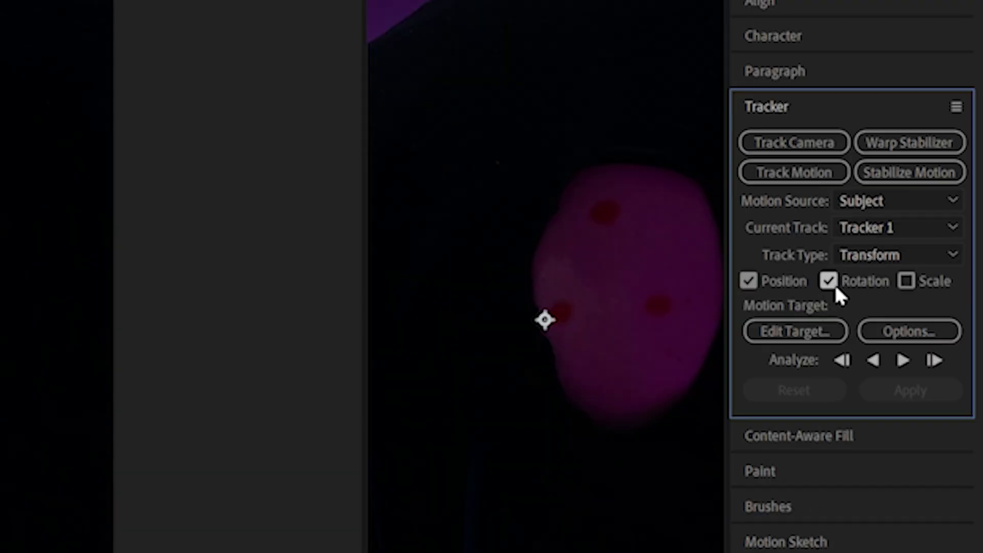
click(906, 283)
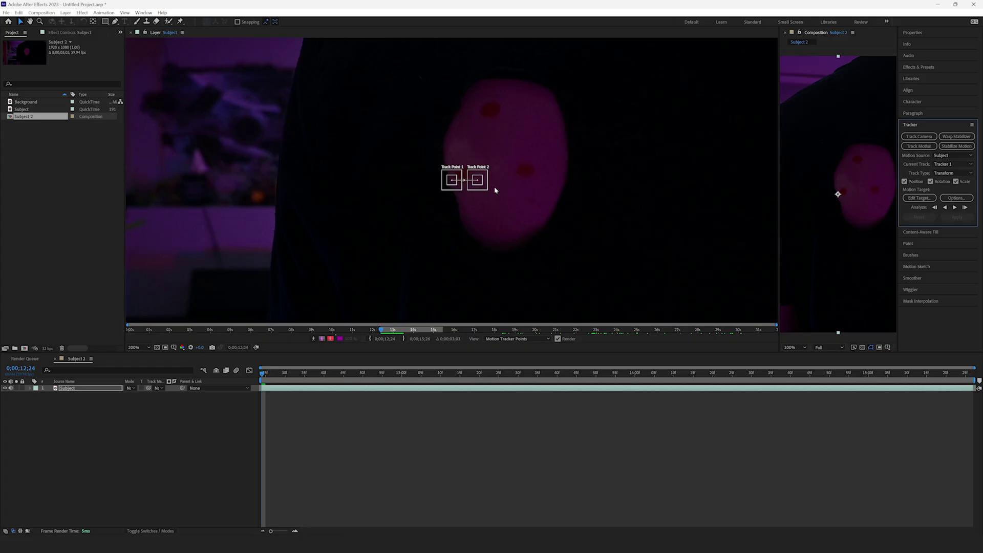
Place the two enlarged track points on the upper and right red dots of the pink patch, and analyze the clip forward.
drag(480, 184, 550, 196)
drag(531, 175, 537, 181)
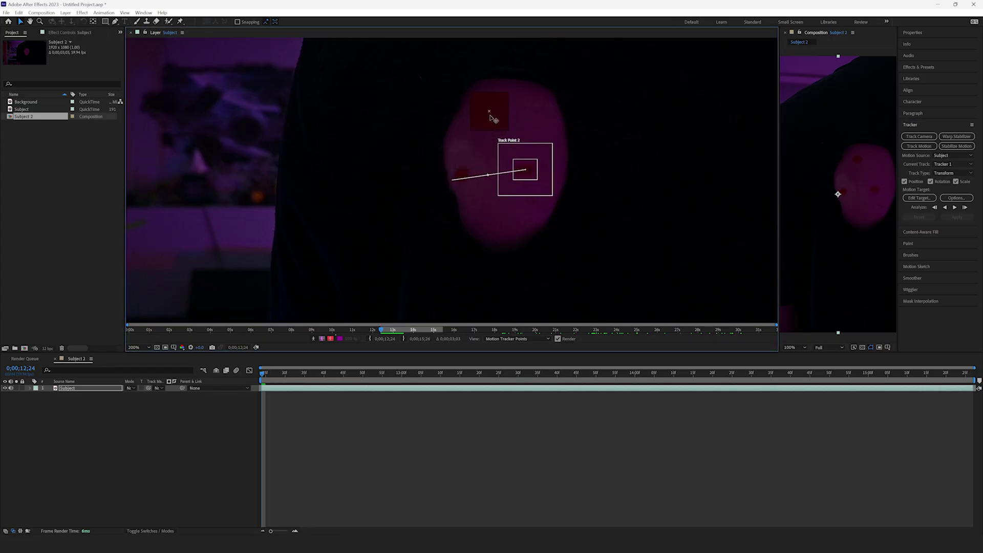
drag(493, 119, 495, 120)
click(955, 207)
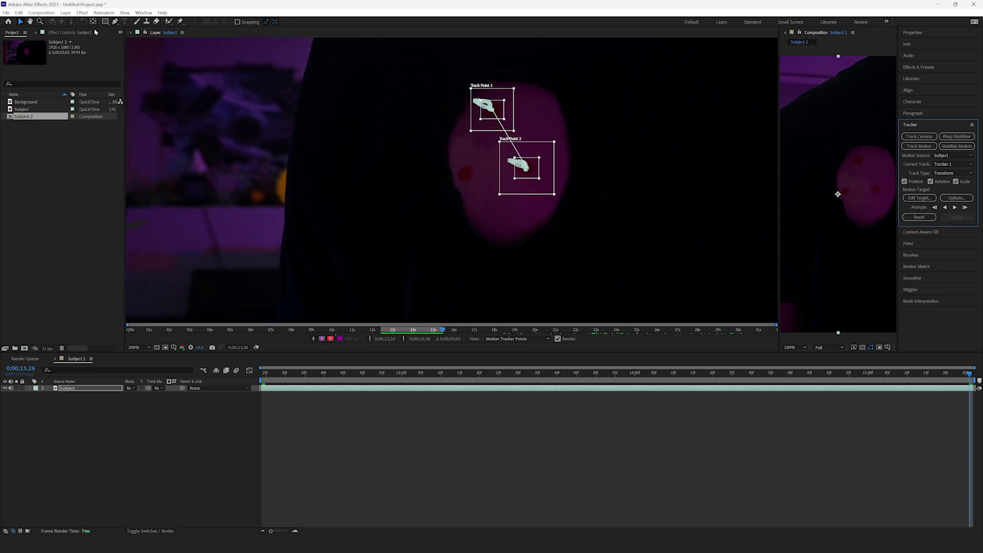
Add a null object to the composition and rename it Track.
click(66, 12)
mouse_move(128, 21)
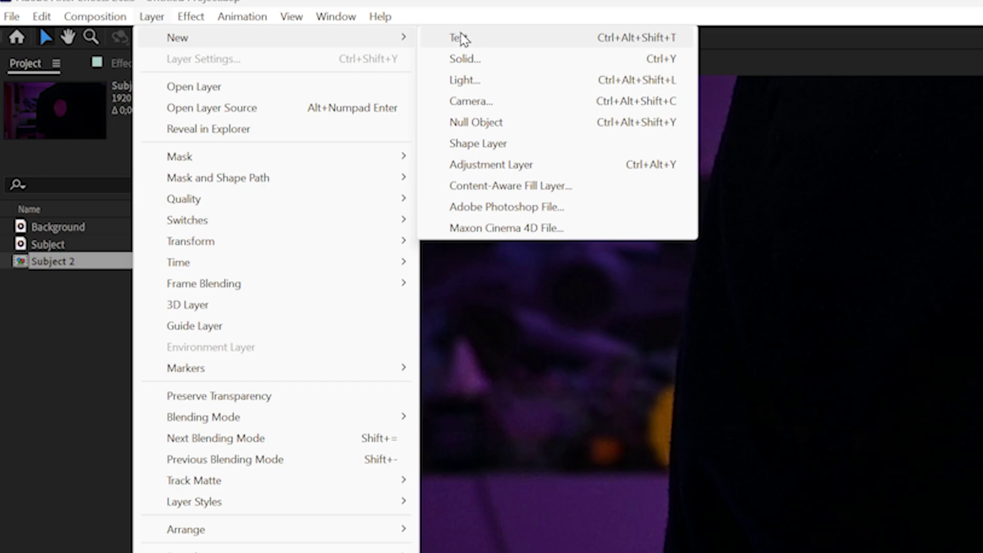
click(481, 127)
key(Return)
text(Track)
key(Return)
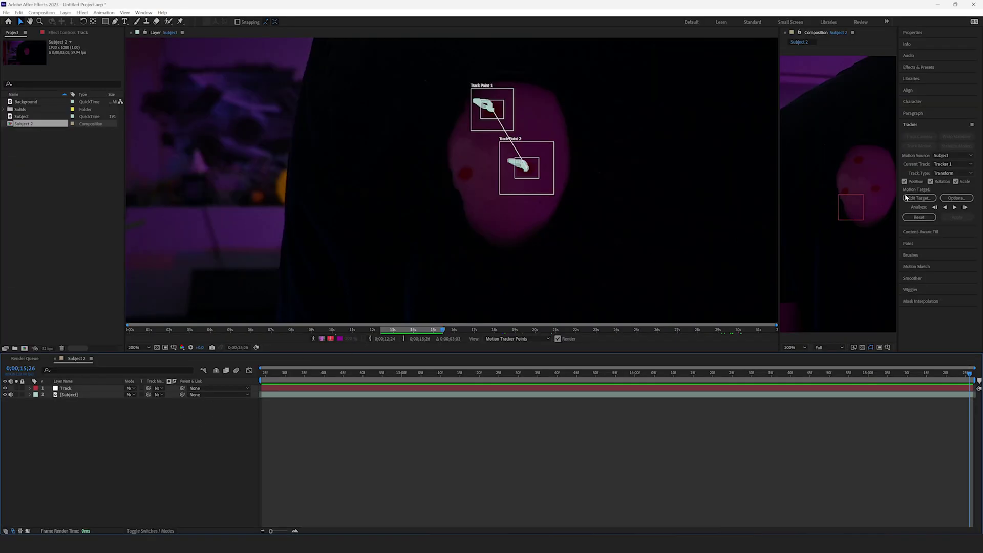
Assign the Track null as the motion target and apply the tracking data in X and Y.
click(907, 197)
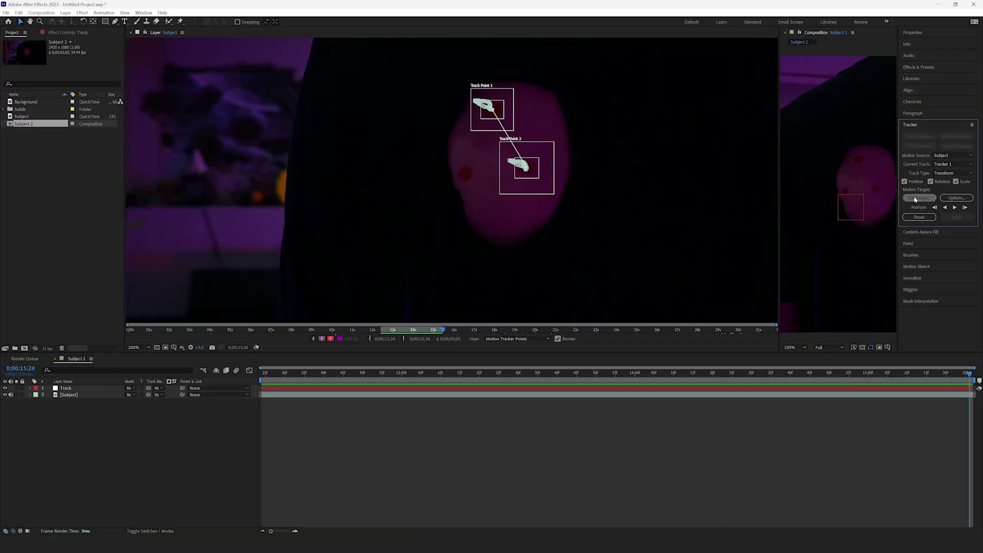
click(518, 268)
click(505, 293)
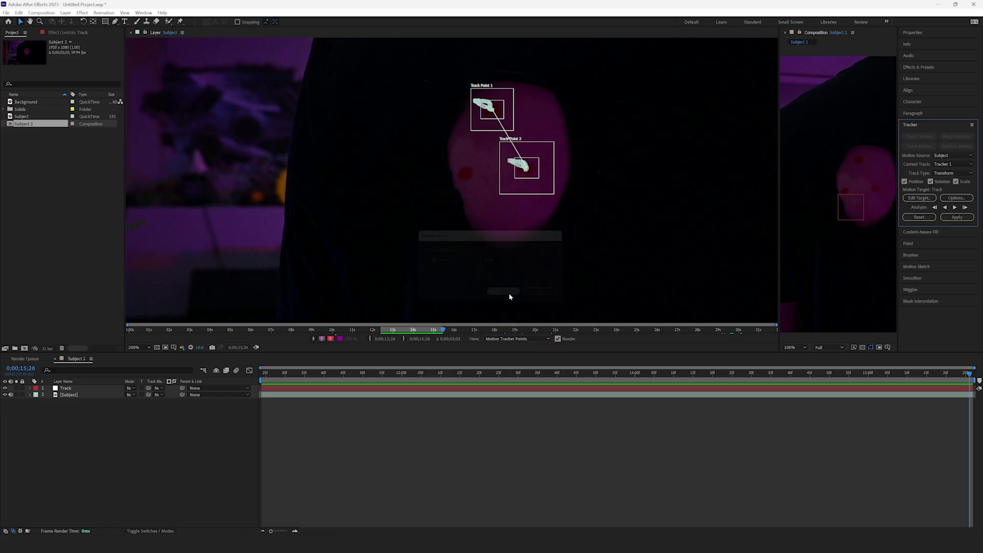
click(963, 219)
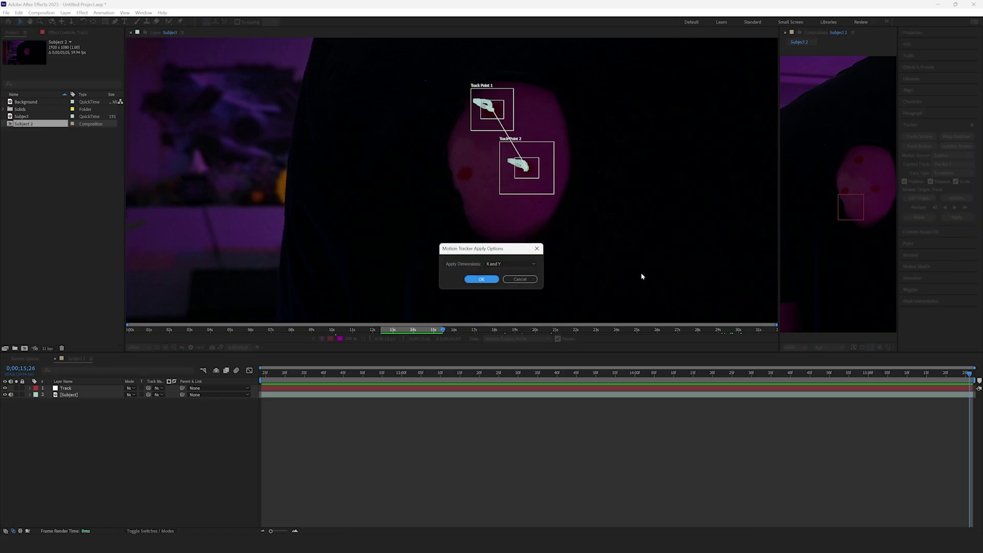
click(480, 279)
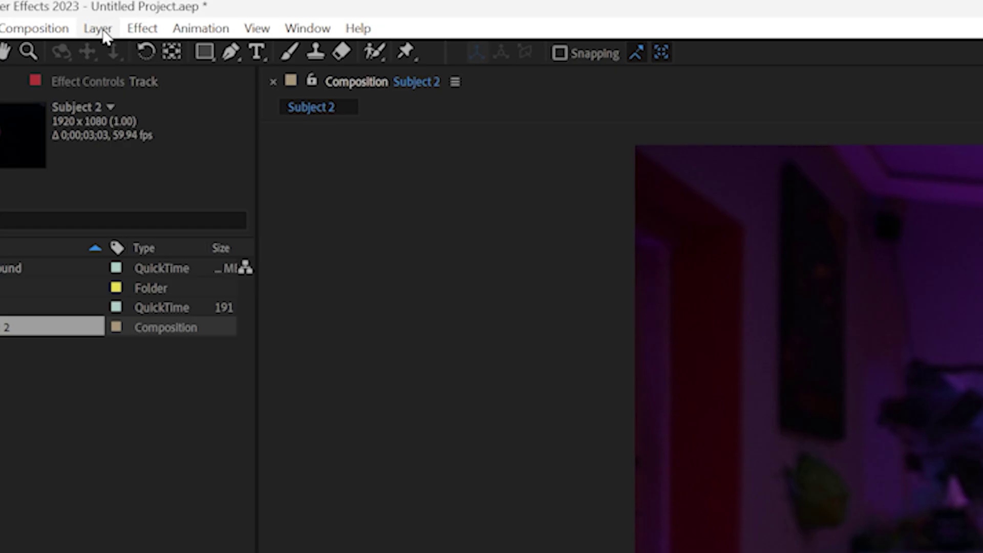
Create a white 1920 x 1080 solid named Matte.
click(66, 12)
mouse_move(84, 24)
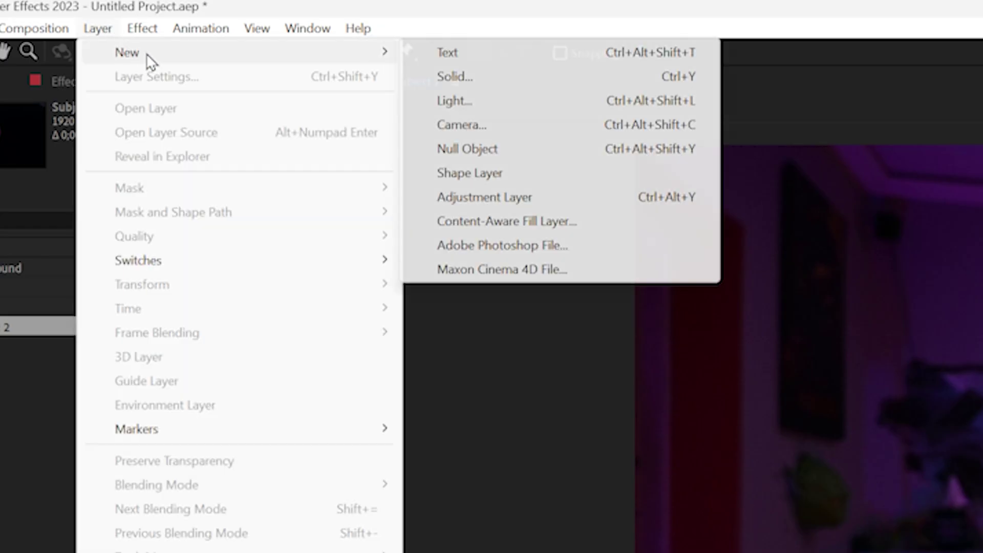
click(455, 77)
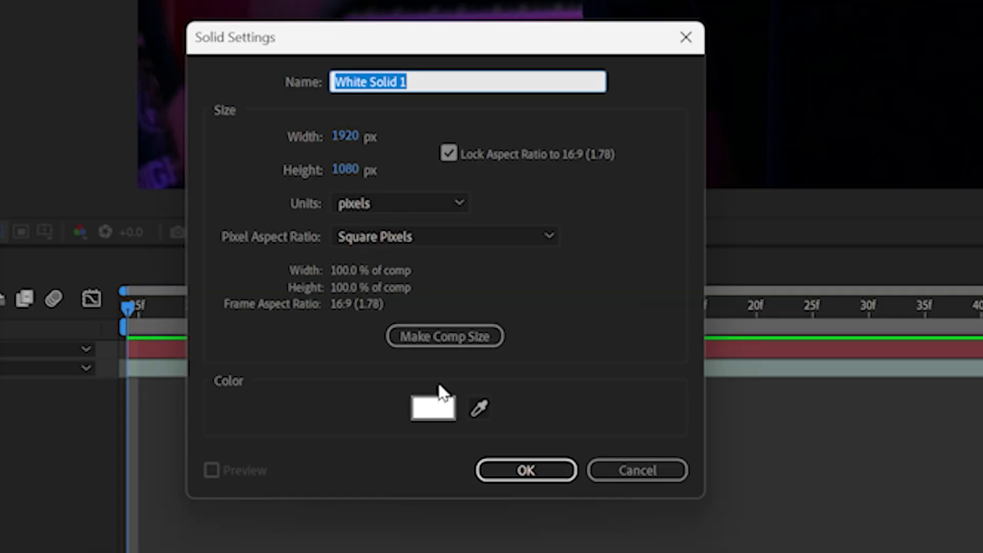
text(Matte)
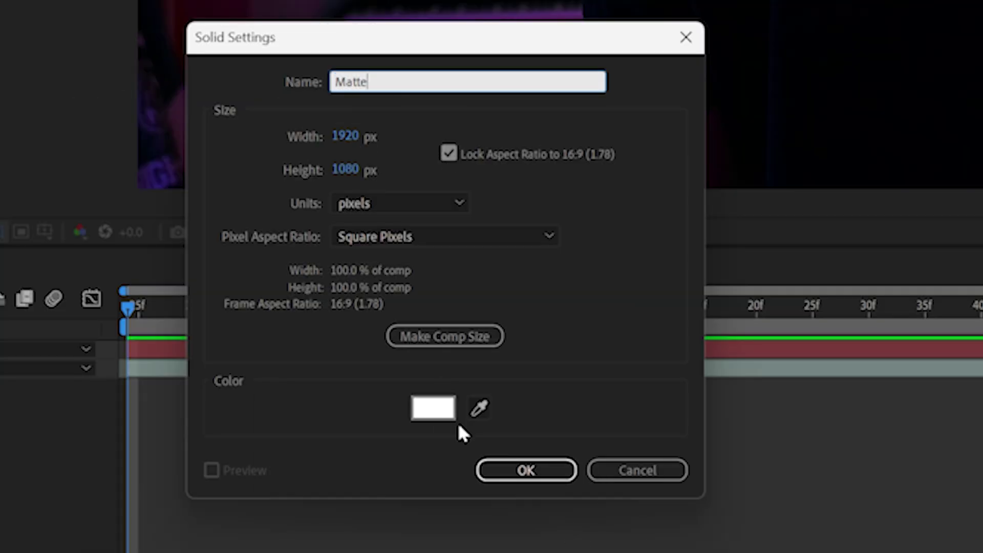
click(526, 470)
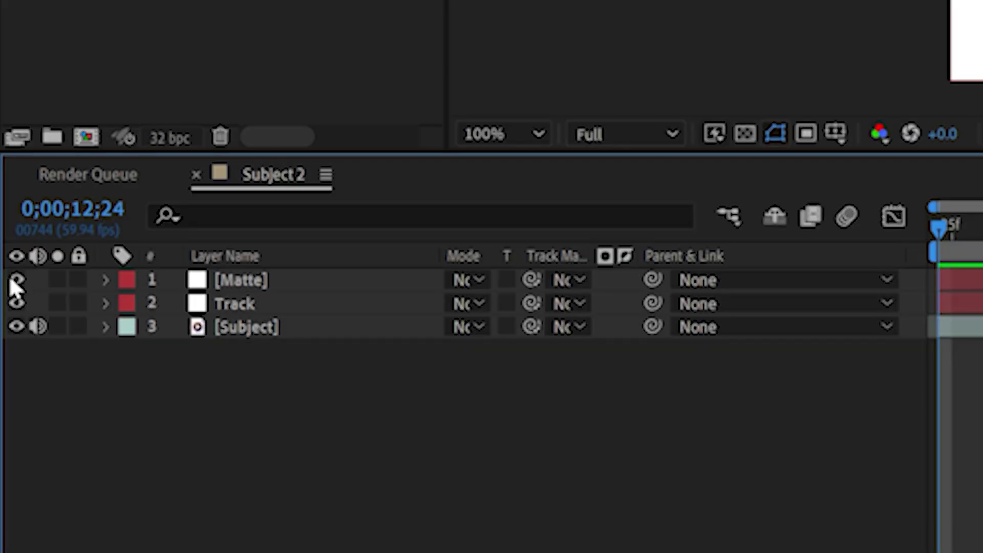
Hide the Matte solid, trace a closed mask just inside the pink patch's edge, and make the solid visible again.
click(5, 388)
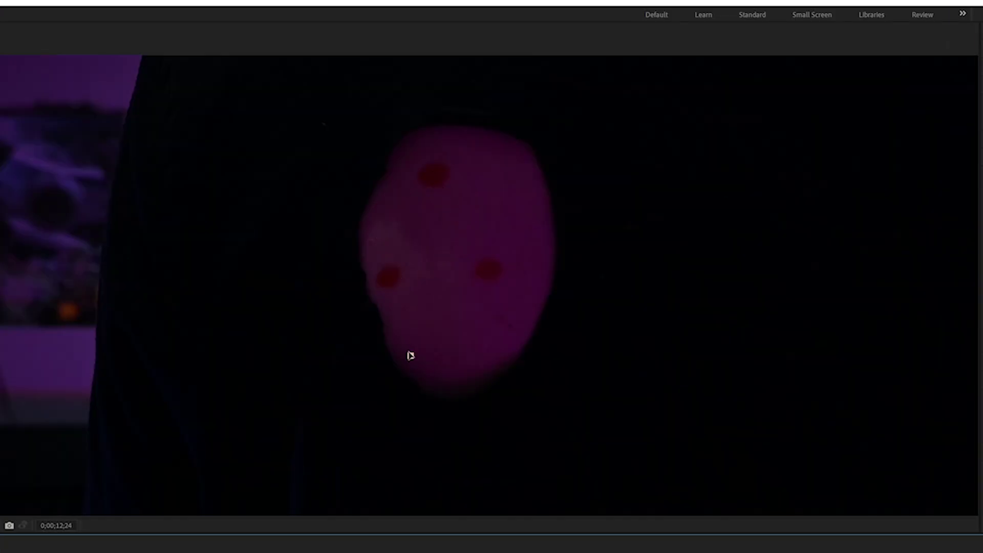
click(410, 356)
click(397, 328)
click(388, 301)
click(383, 287)
click(381, 269)
click(381, 246)
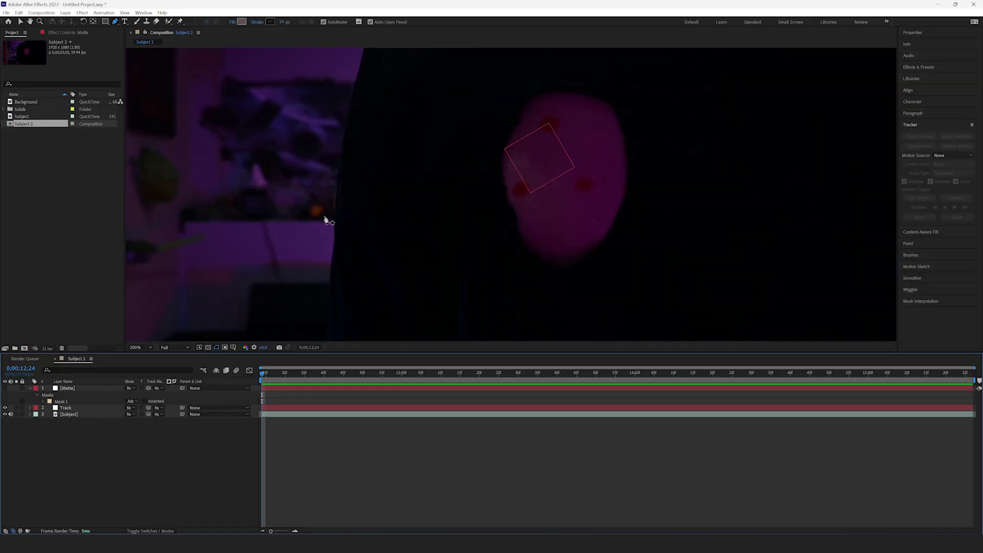
scroll(326, 221, down, 1)
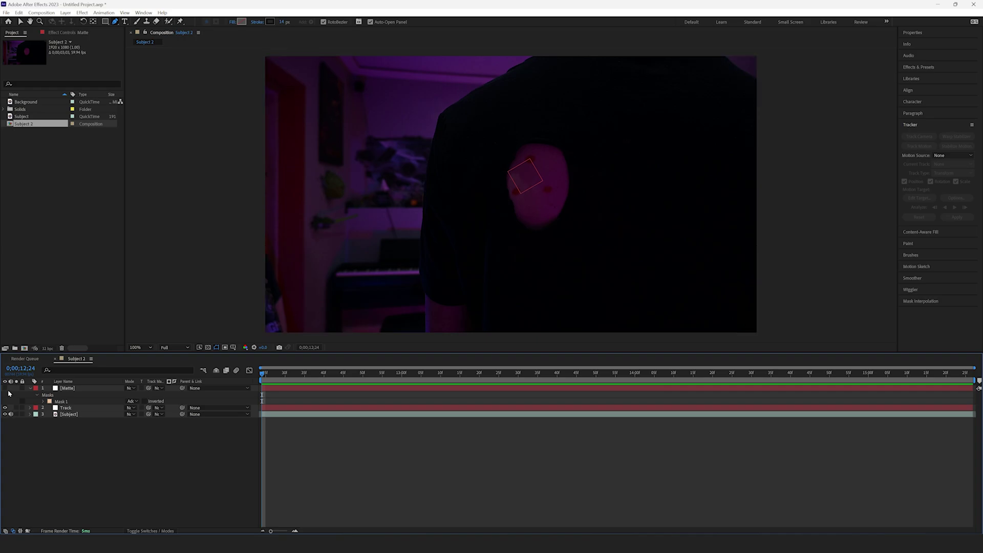
click(5, 389)
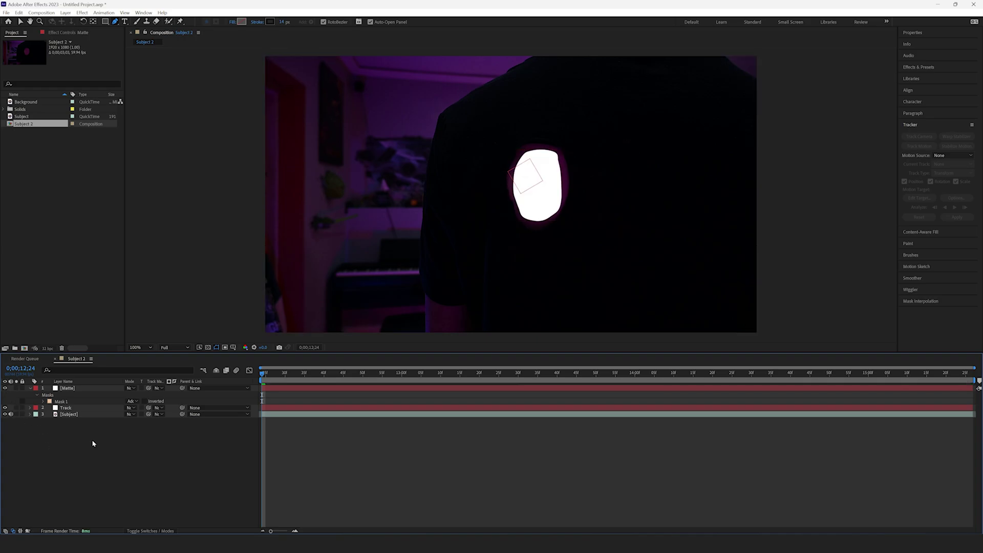
Pre-compose the Matte layer as Interior, moving all attributes into the new composition and opening it.
right_click(95, 392)
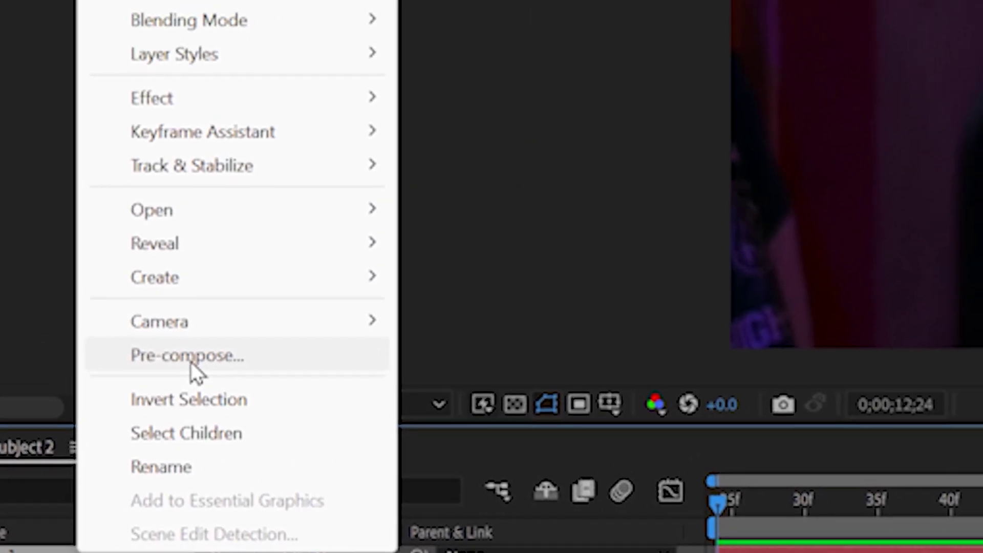
click(191, 362)
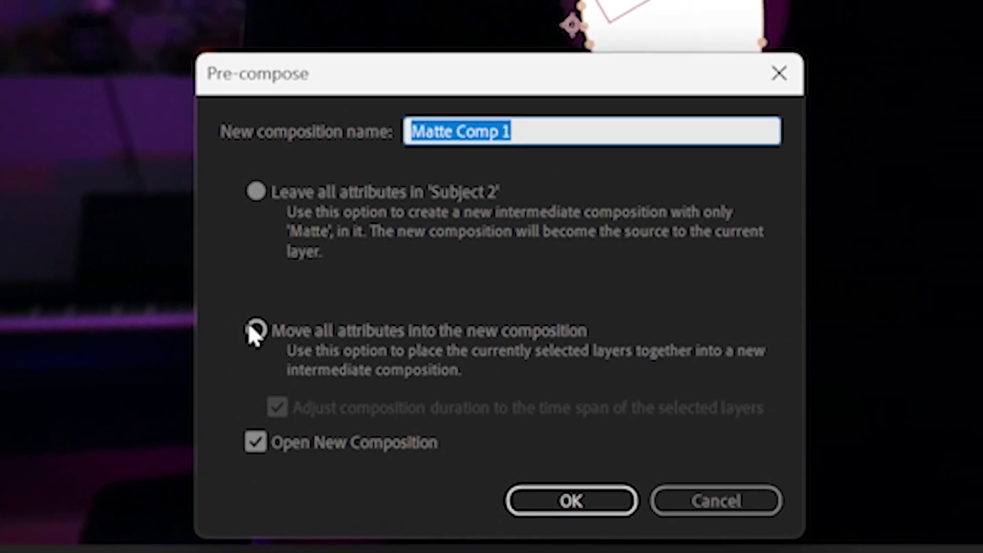
click(254, 330)
drag(526, 130, 187, 90)
text(Interior)
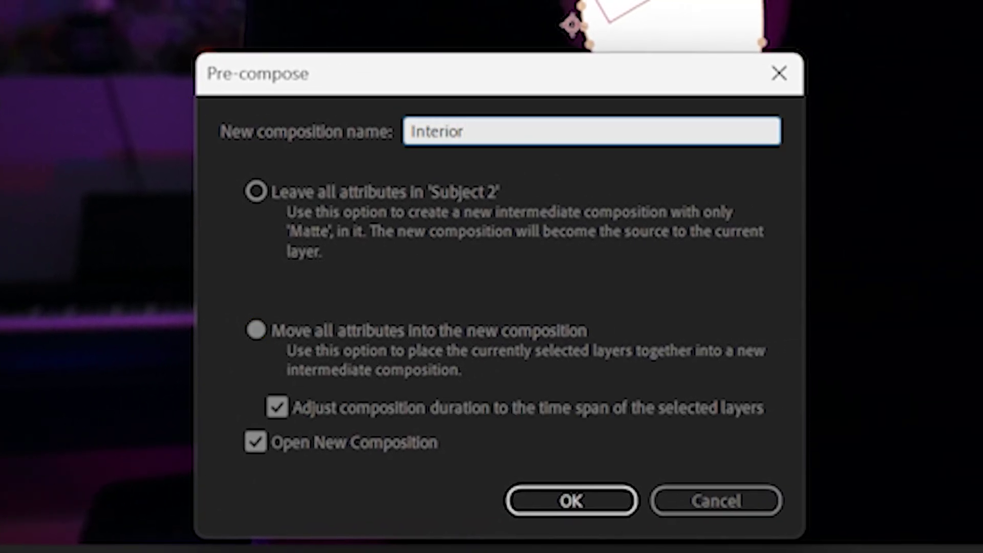
click(567, 501)
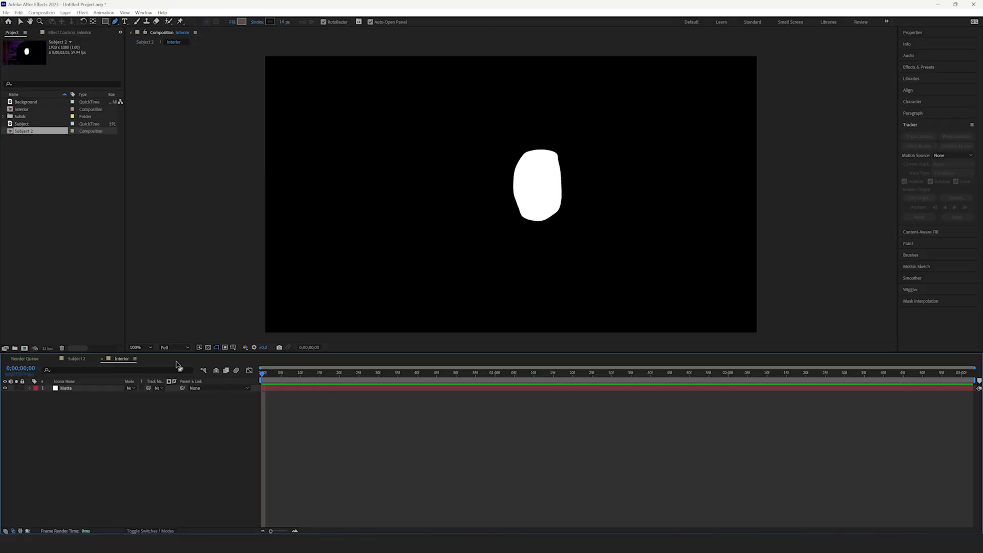
Create a red 1920 x 1080 solid named Texture in the Interior composition.
click(67, 12)
mouse_move(81, 23)
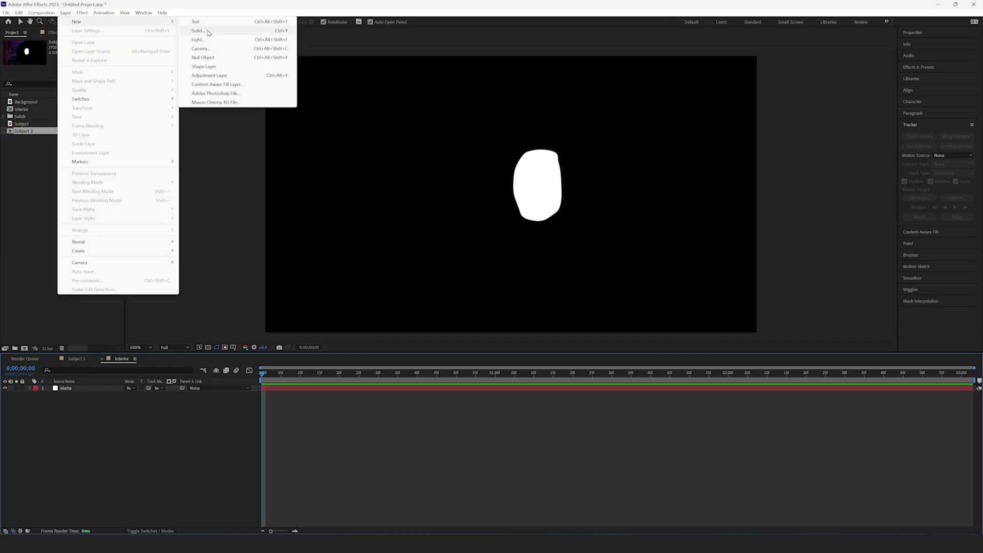
click(209, 32)
click(365, 409)
click(359, 260)
click(445, 266)
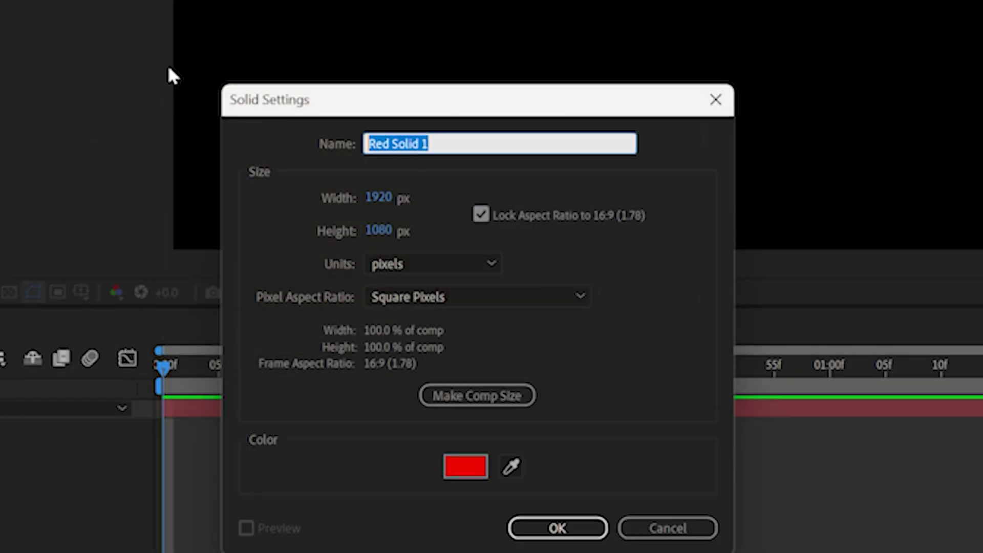
text(Texture)
click(560, 528)
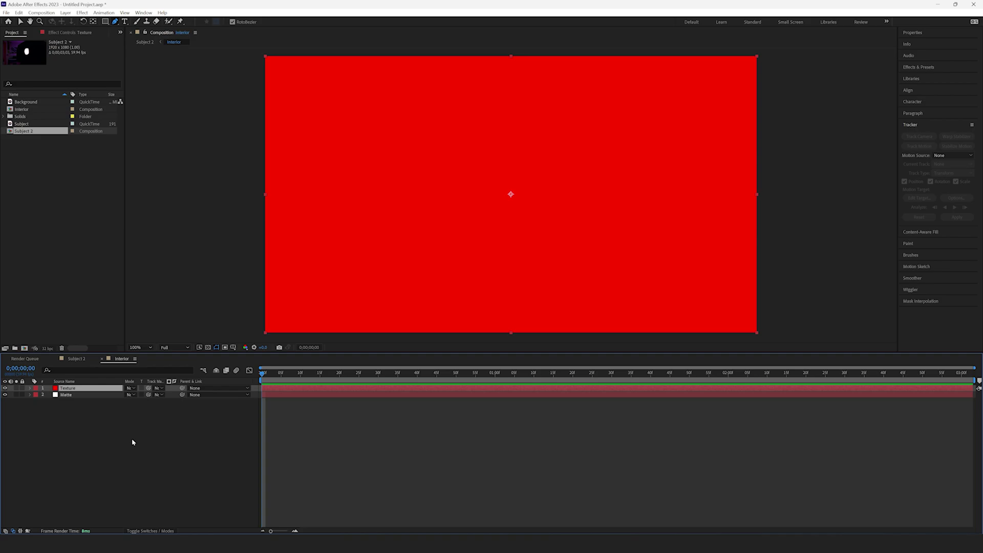
Place the Matte layer above Texture and set its blending mode to Silhouette Alpha.
drag(61, 399, 82, 389)
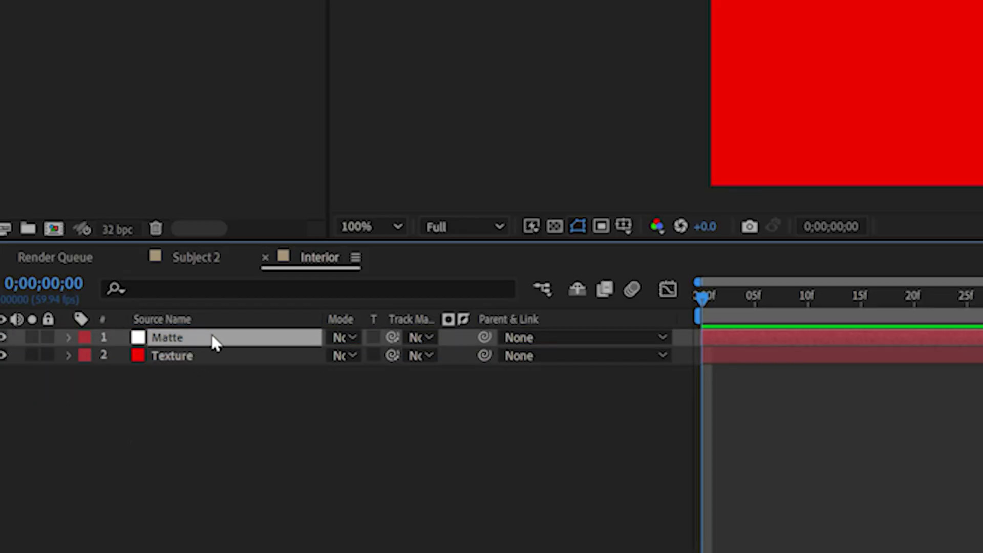
click(336, 337)
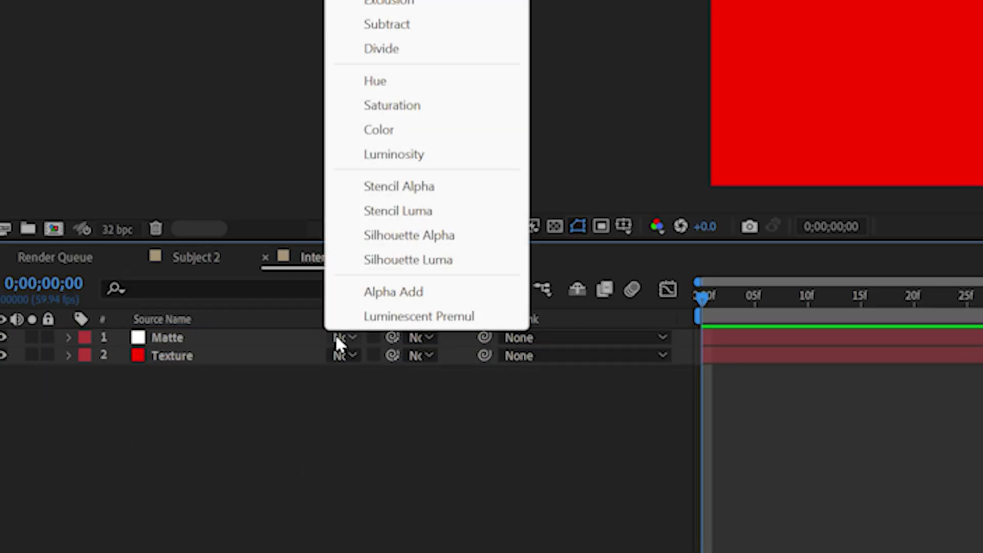
click(365, 244)
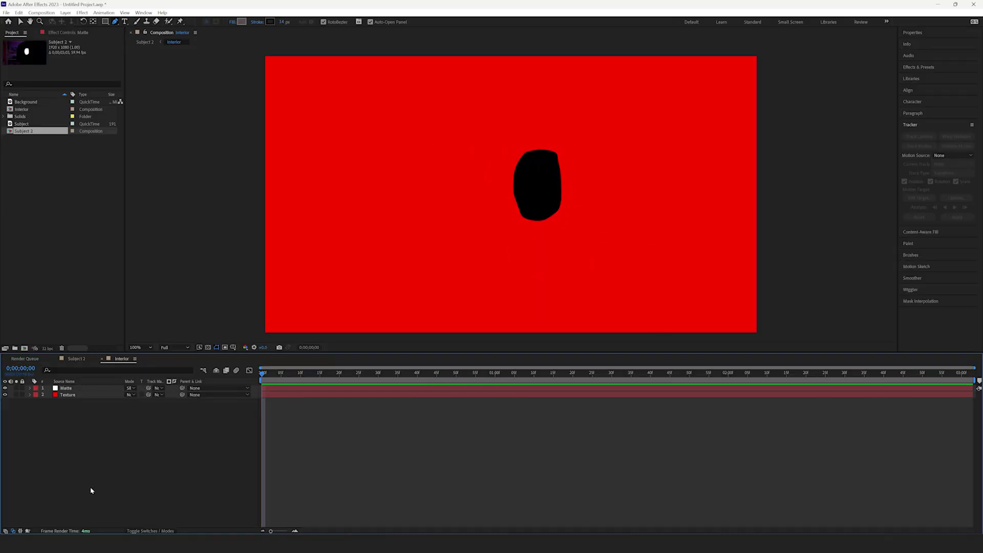
Centre the Matte layer's anchor point in its mask, keyframe Scale from 100% at the start to 0% at 0;00;02;25, and preview the animation.
click(91, 395)
click(90, 388)
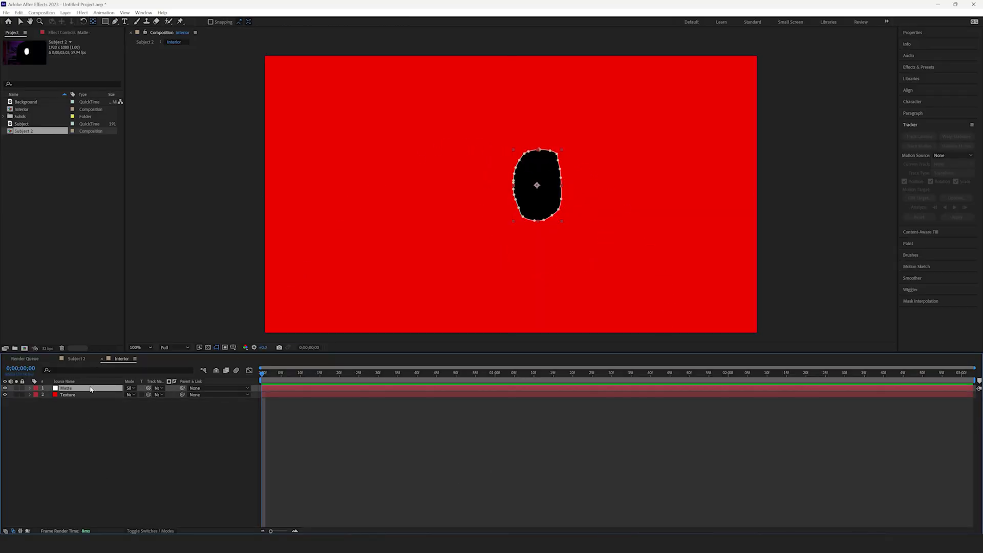
key(s)
click(179, 319)
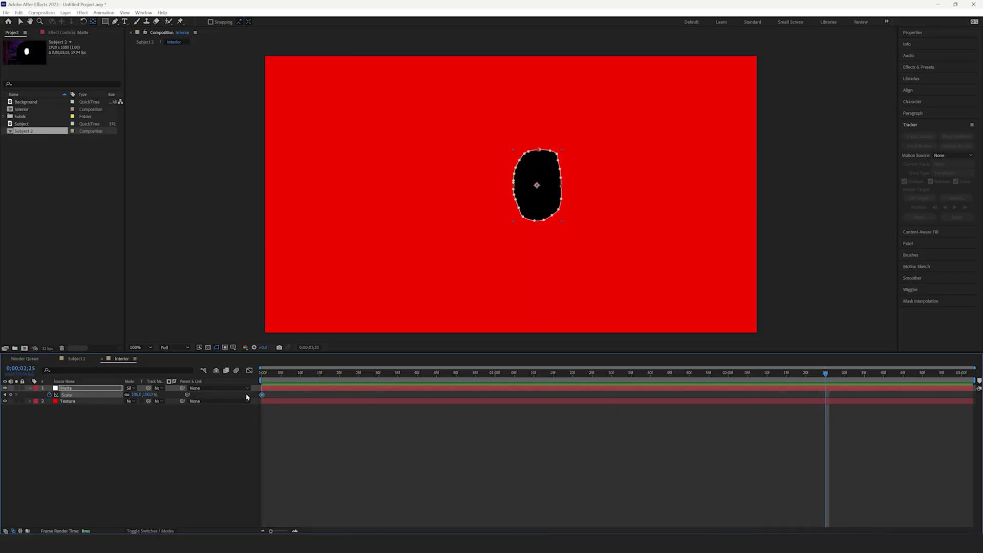
drag(135, 394, 118, 395)
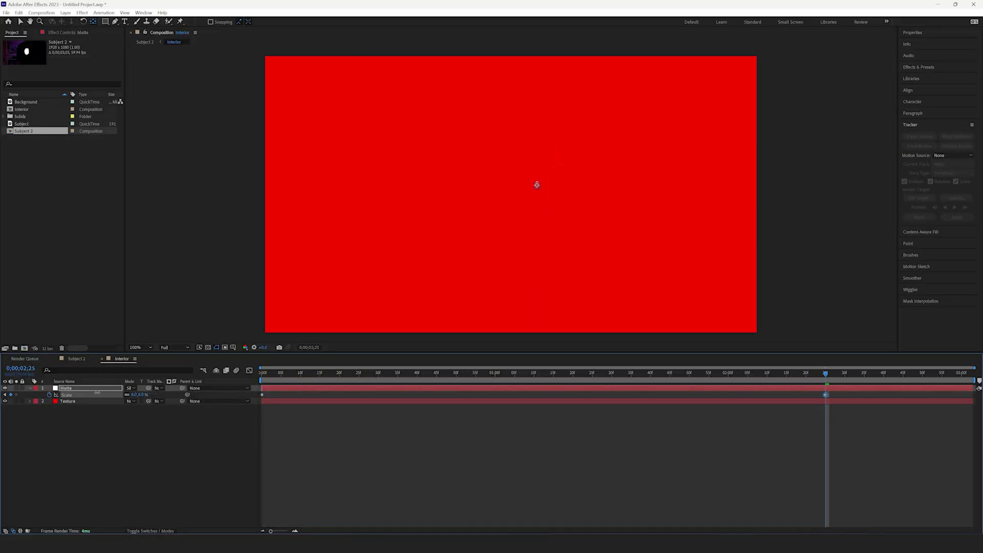
click(217, 451)
key(space)
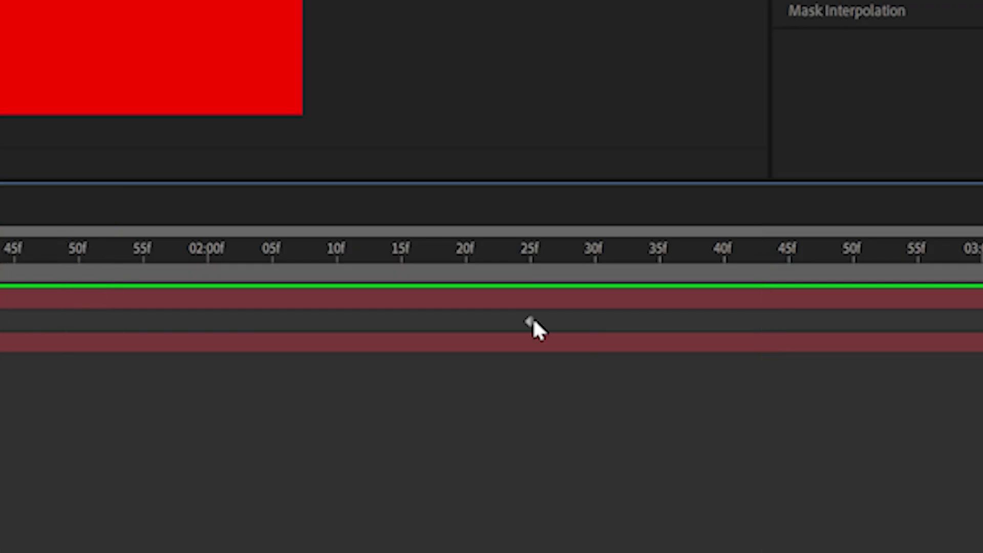
Apply Easy Ease to the Matte layer's final Scale keyframe at 0;00;02;25 and preview the animation.
right_click(825, 394)
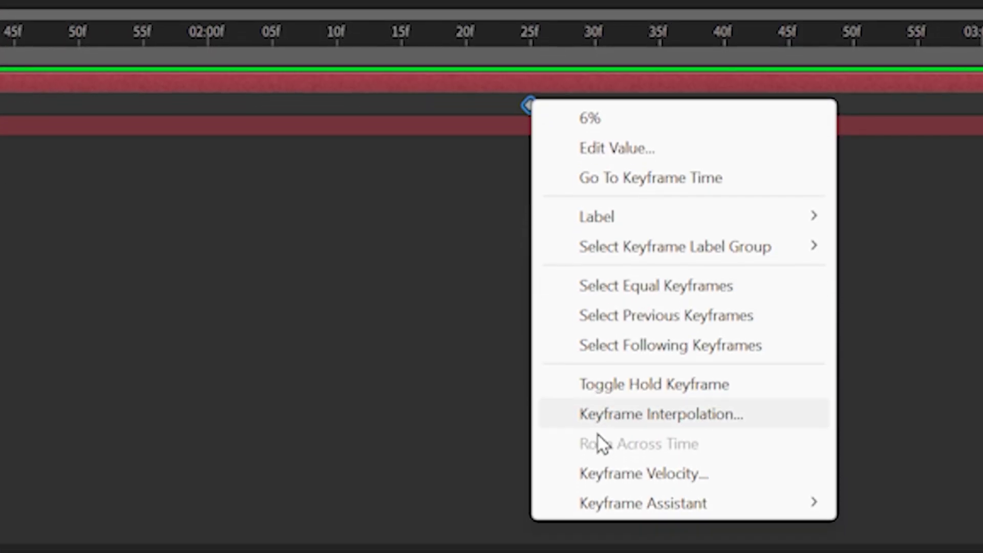
mouse_move(604, 486)
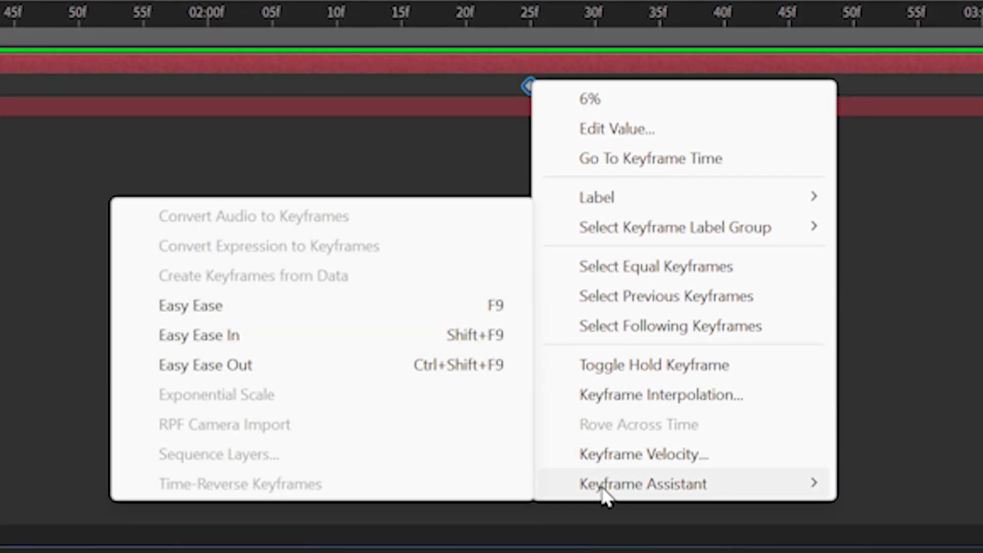
click(219, 305)
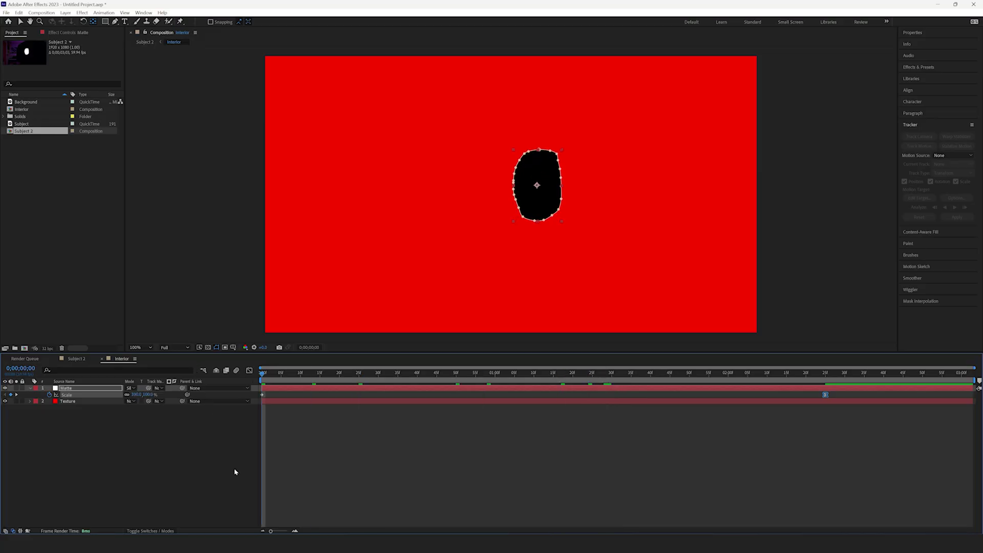
click(235, 472)
key(space)
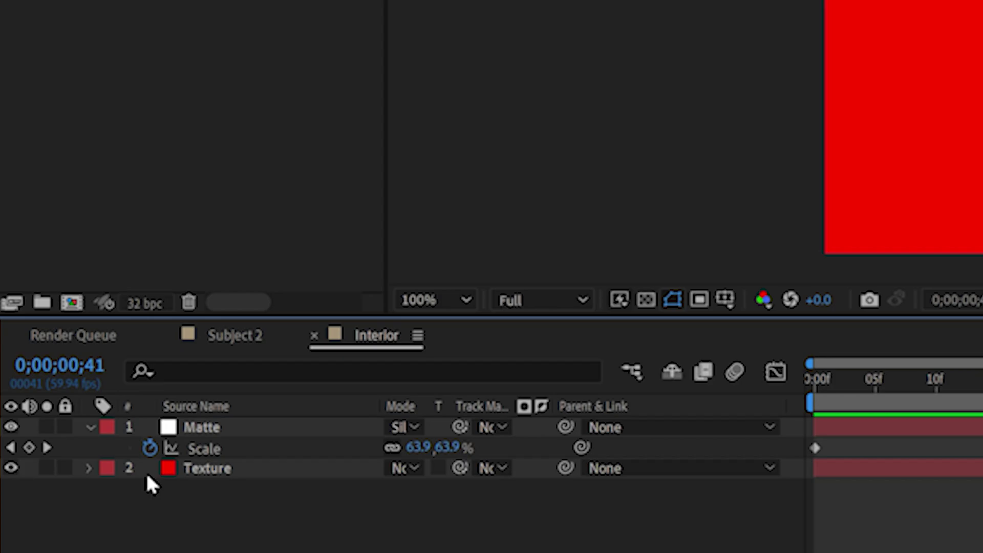
Pre-compose the Matte and Texture layers together as Pre-comp 1, moving all attributes into the new composition.
drag(48, 402, 72, 390)
right_click(71, 390)
click(317, 266)
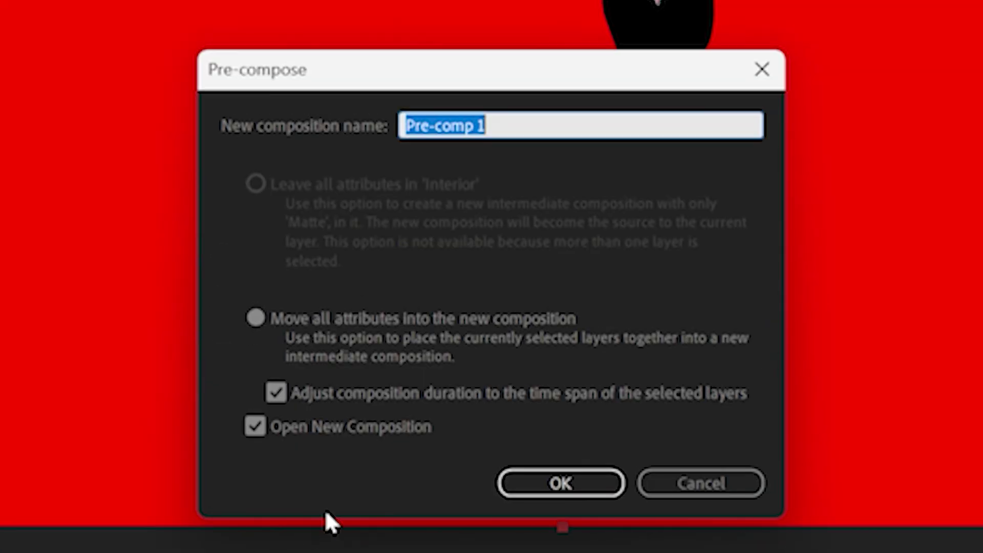
click(516, 477)
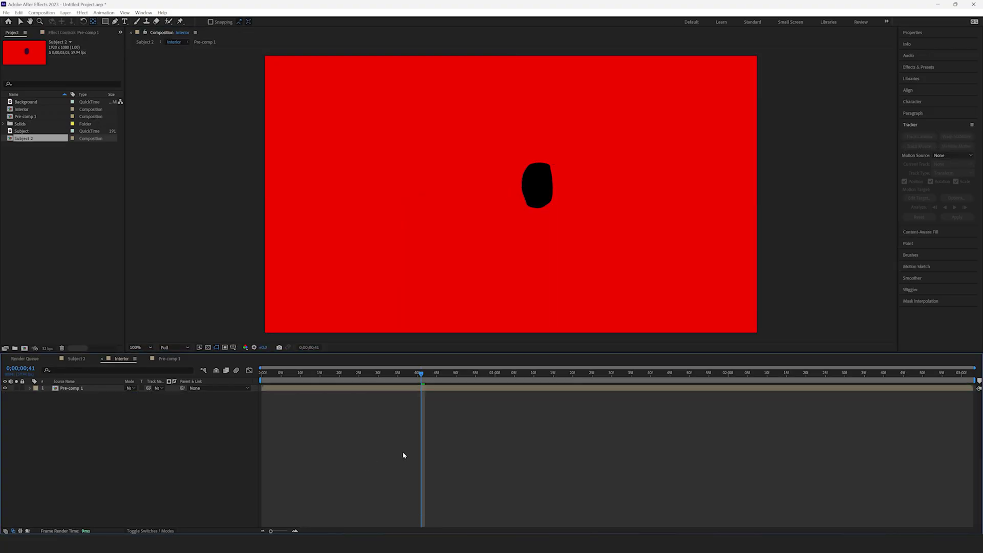
Add the Fractal Noise and Tint effects to the Pre-comp 1 layer in the Interior composition.
click(930, 71)
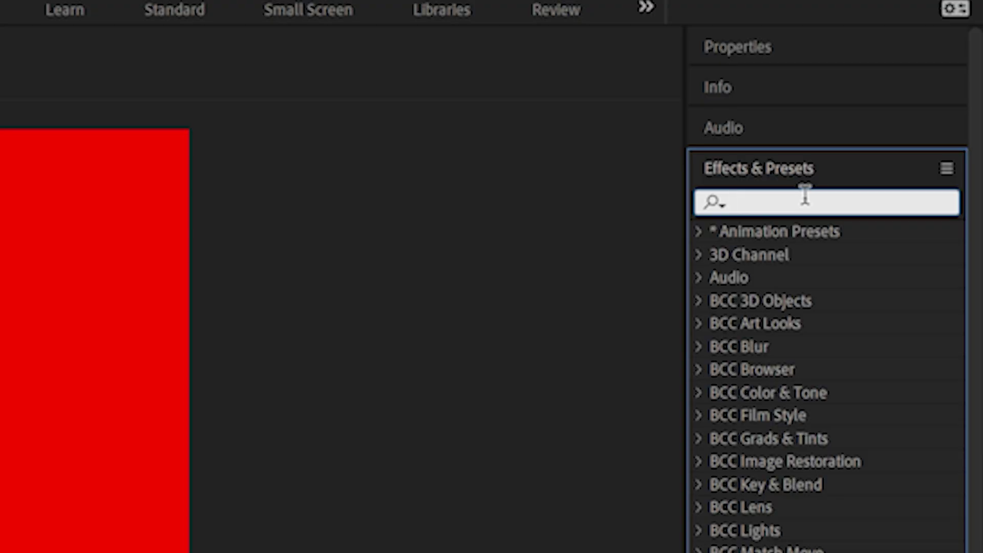
text(frac)
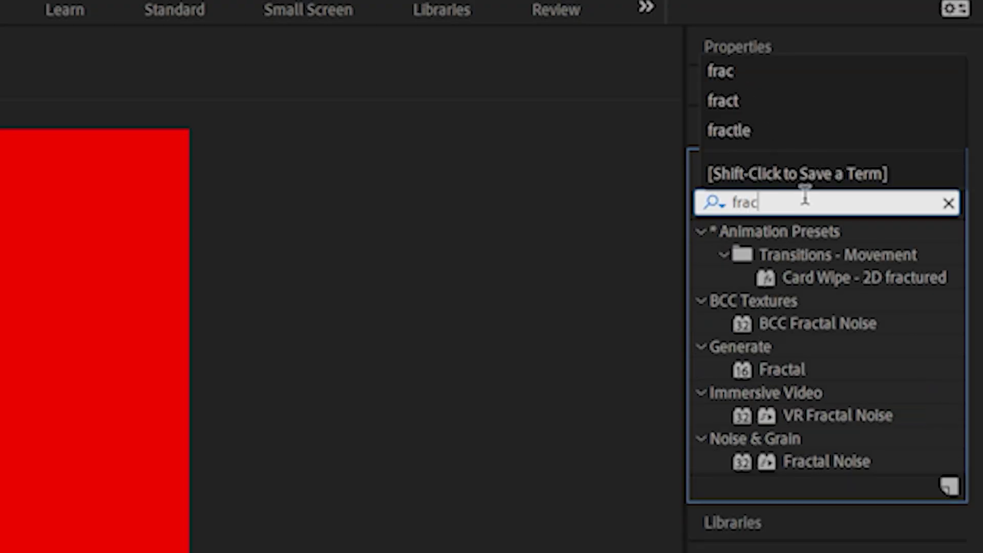
drag(798, 463, 87, 391)
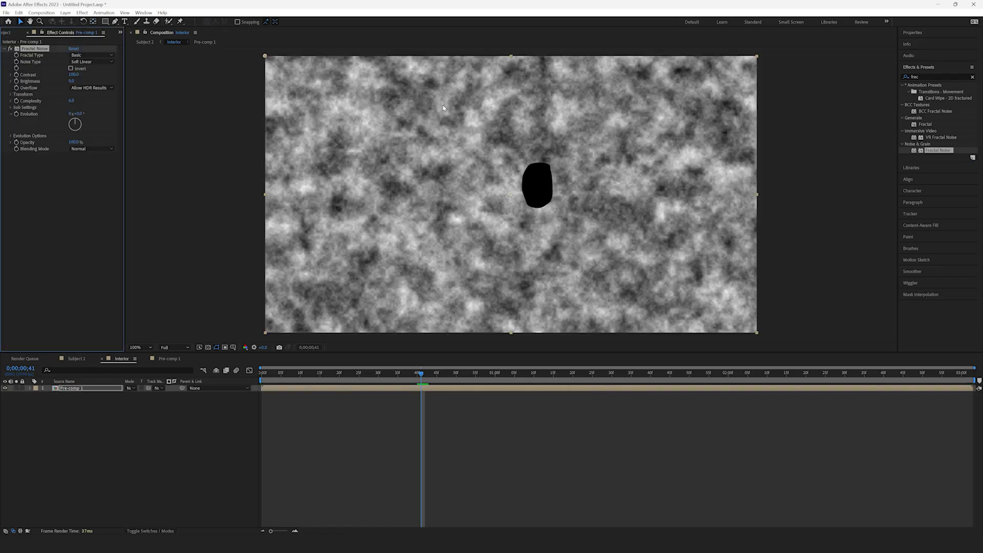
double_click(906, 77)
text(tint)
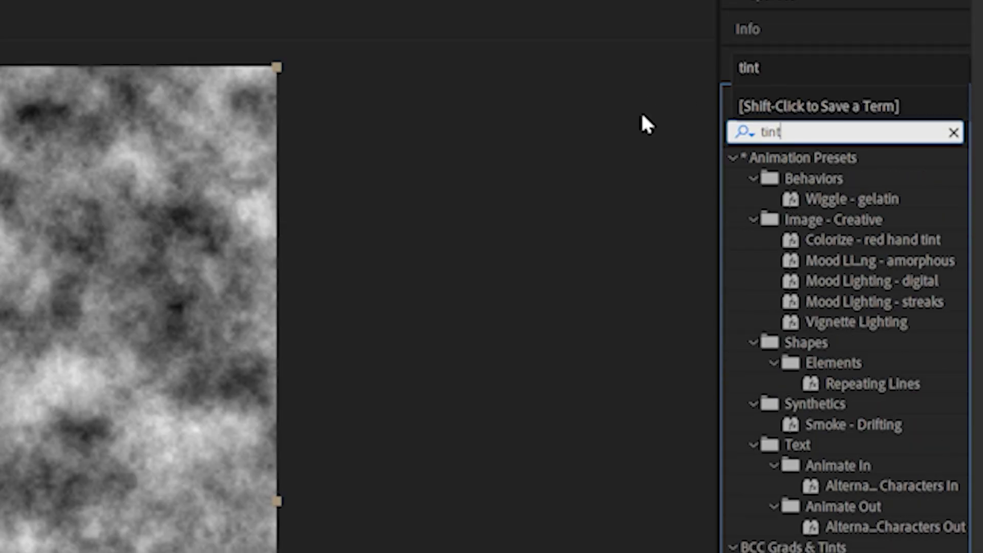
drag(973, 113, 93, 222)
In Tint, set Map White To to red A80000 and Map Black To to a darker red.
click(93, 197)
drag(448, 369, 516, 394)
click(582, 329)
click(91, 188)
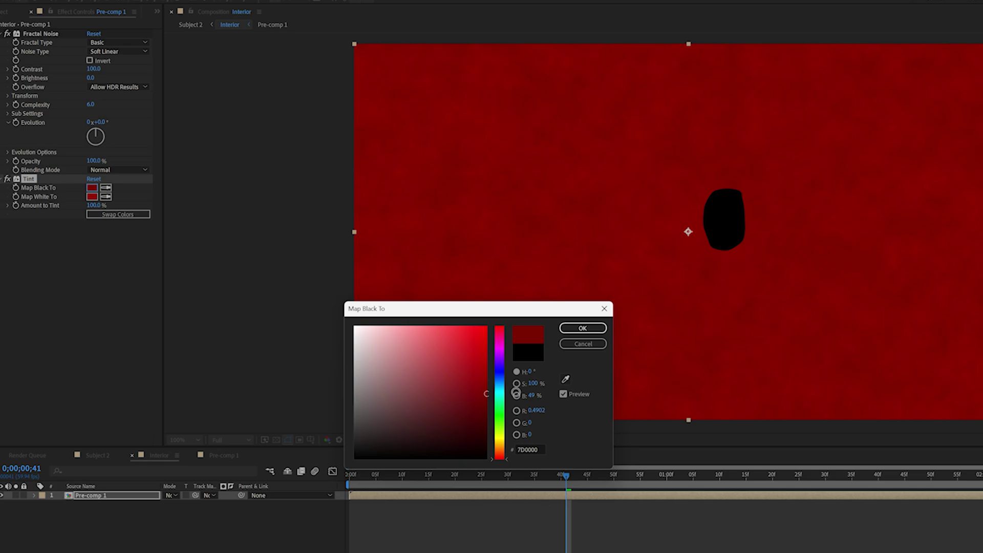
click(582, 329)
click(92, 196)
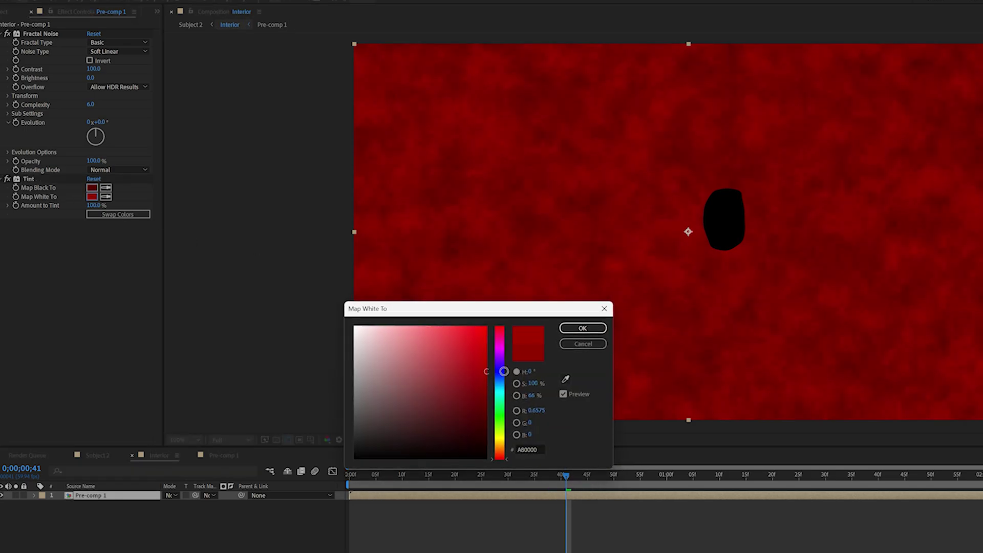
click(582, 329)
click(92, 188)
click(582, 328)
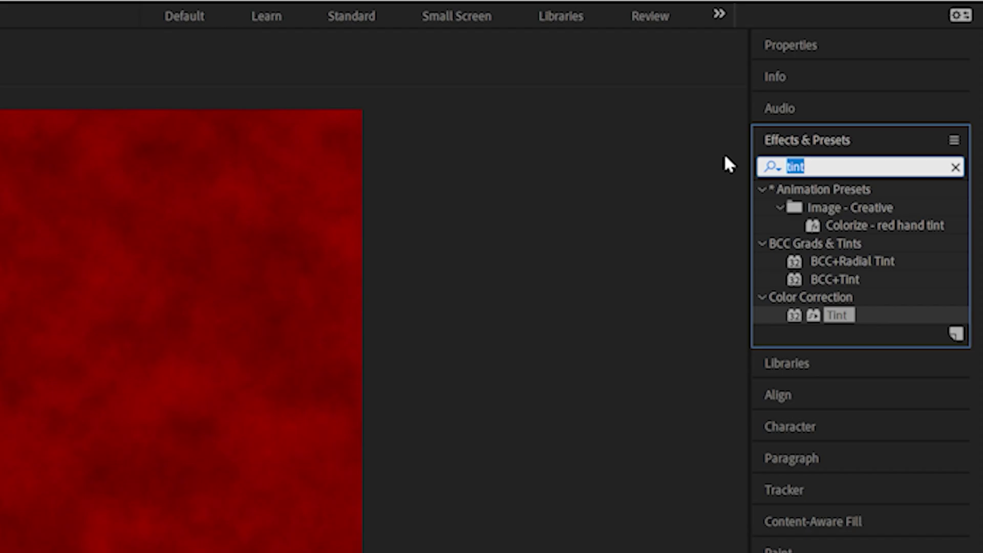
Add Roughen Edges to the Pre-comp 1 layer with Border 80 and Edge Type Spiky, and check the shrinking hole over time.
text(roughen)
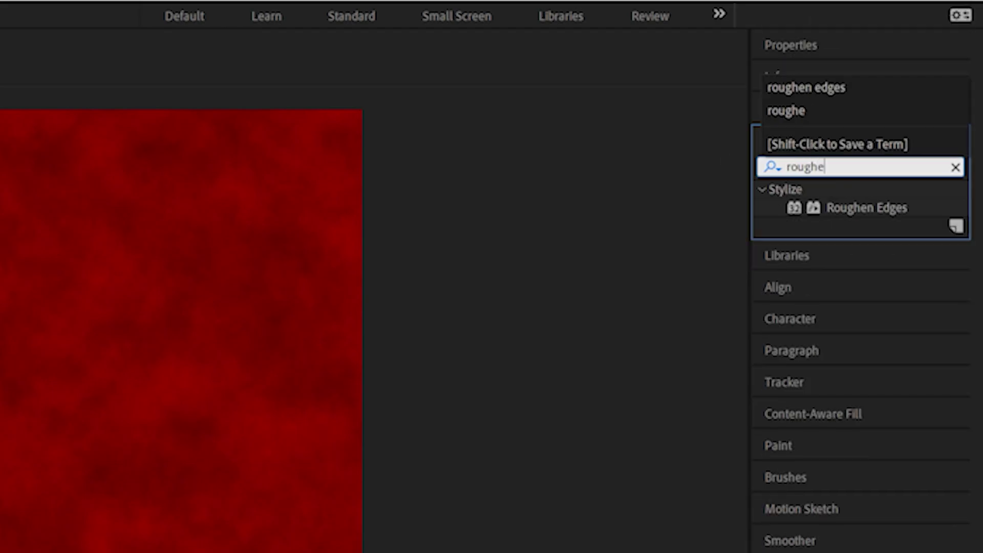
double_click(902, 213)
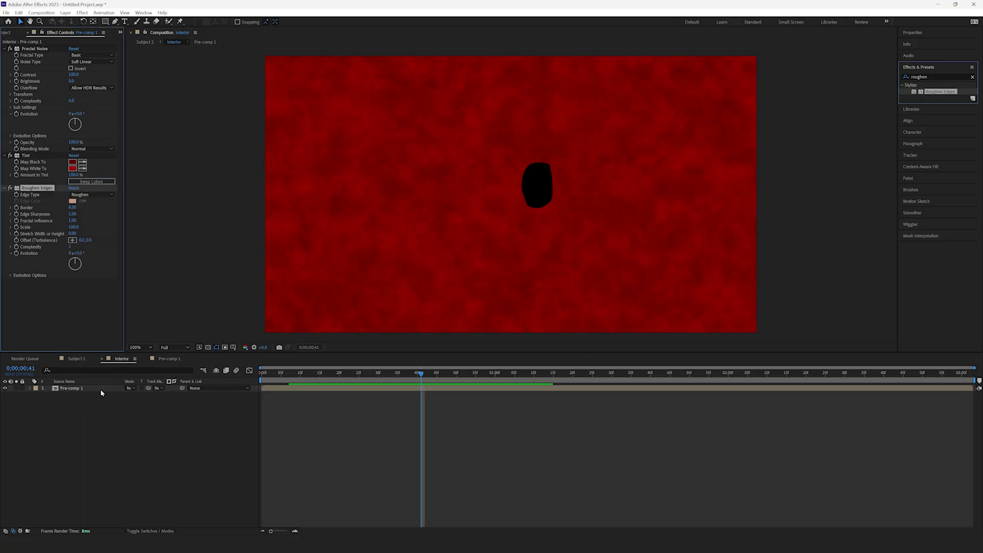
click(101, 391)
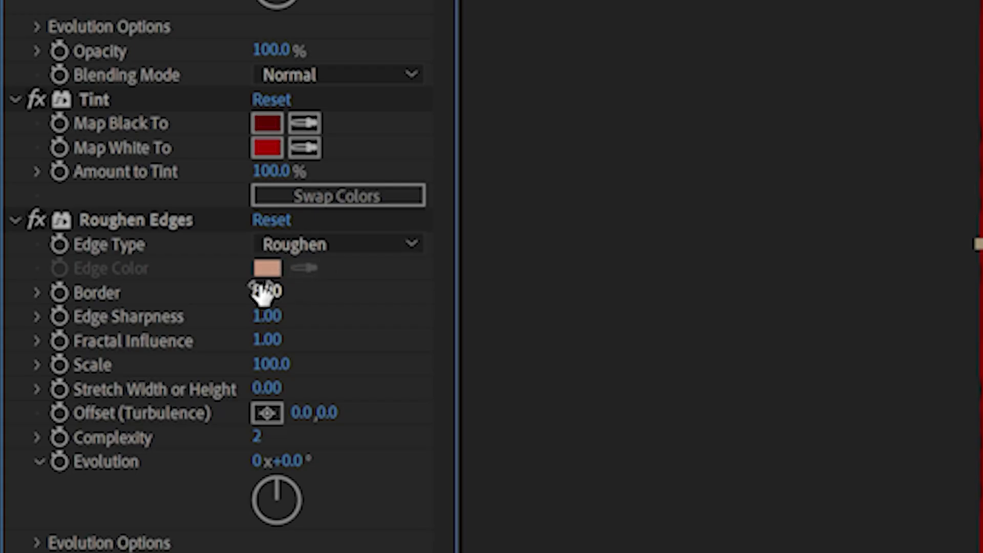
click(72, 207)
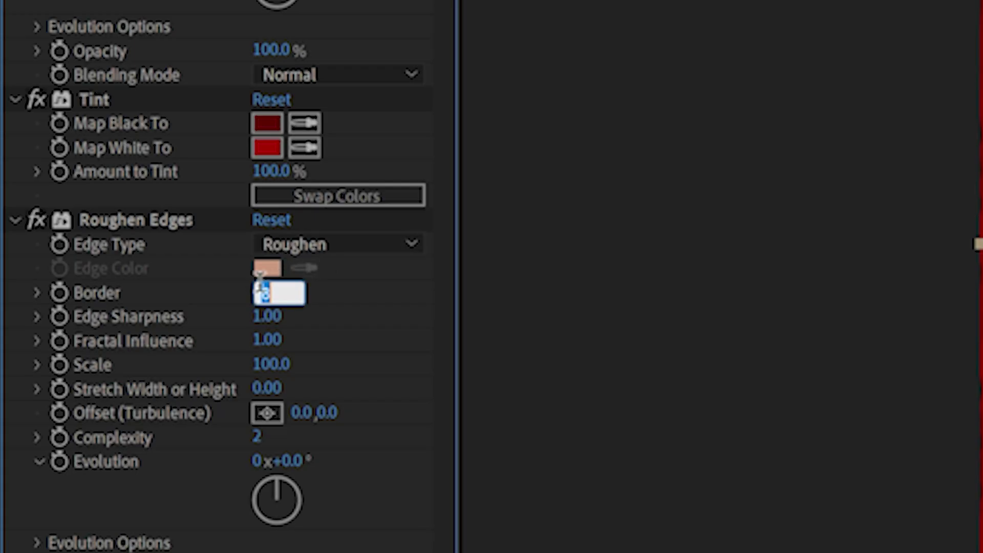
key(Return)
click(339, 245)
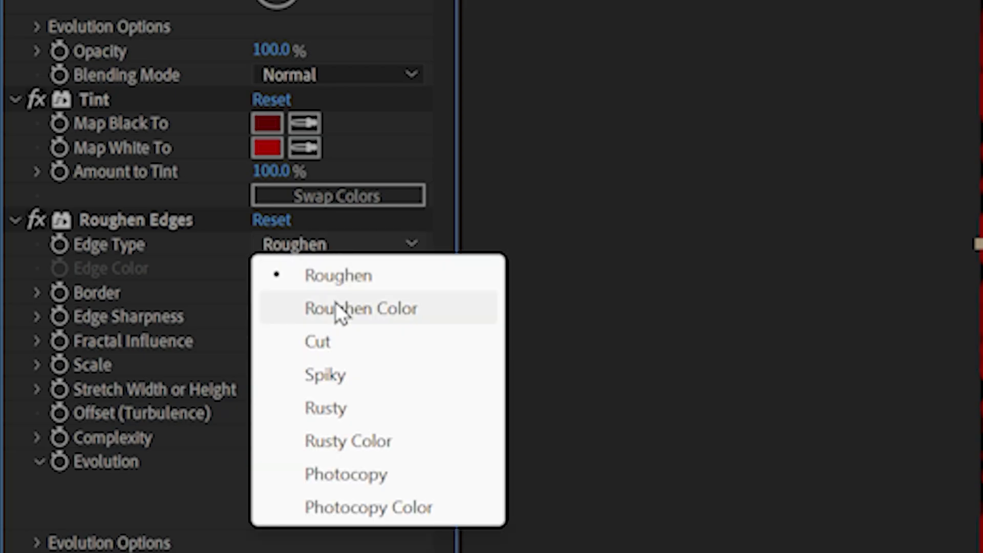
click(306, 374)
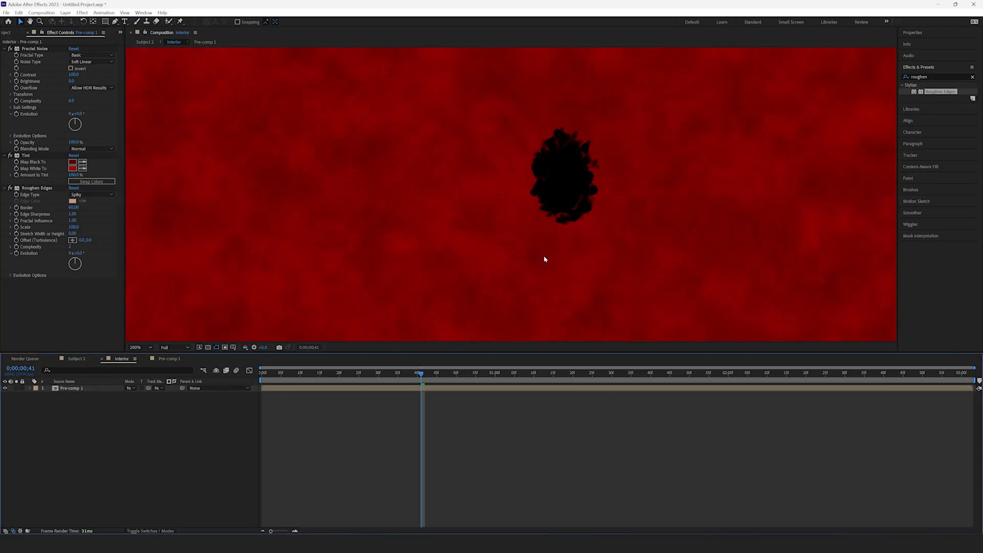
drag(420, 379, 538, 379)
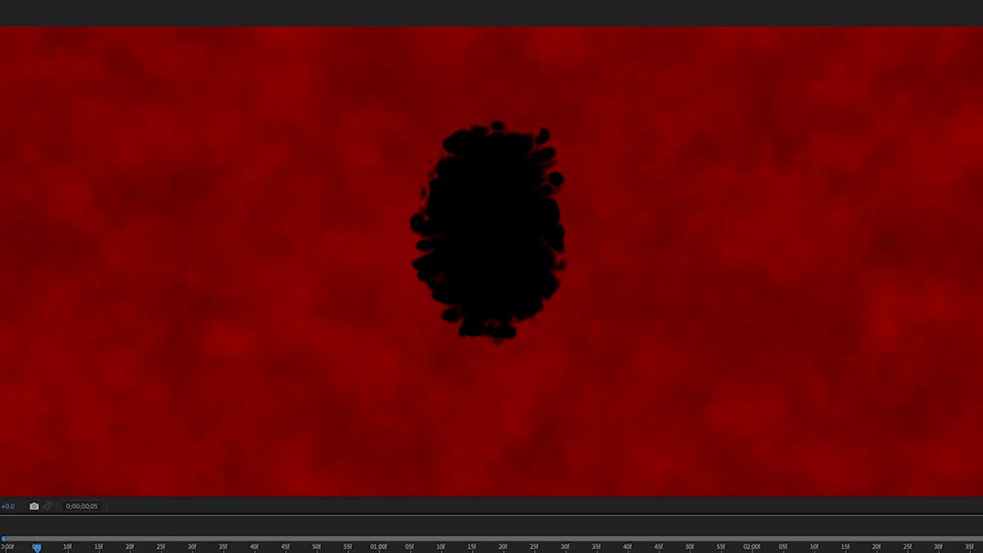
drag(448, 548, 547, 548)
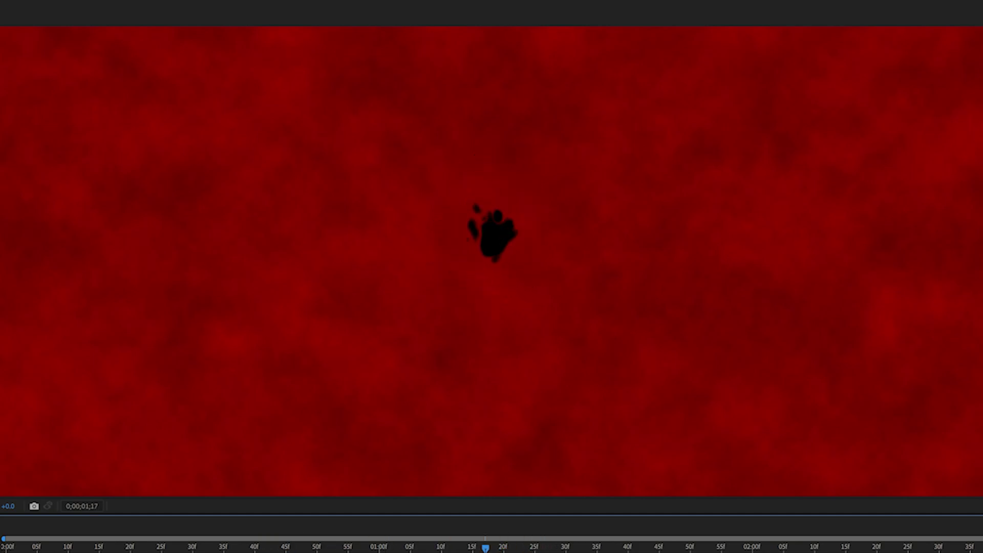
drag(486, 548, 266, 548)
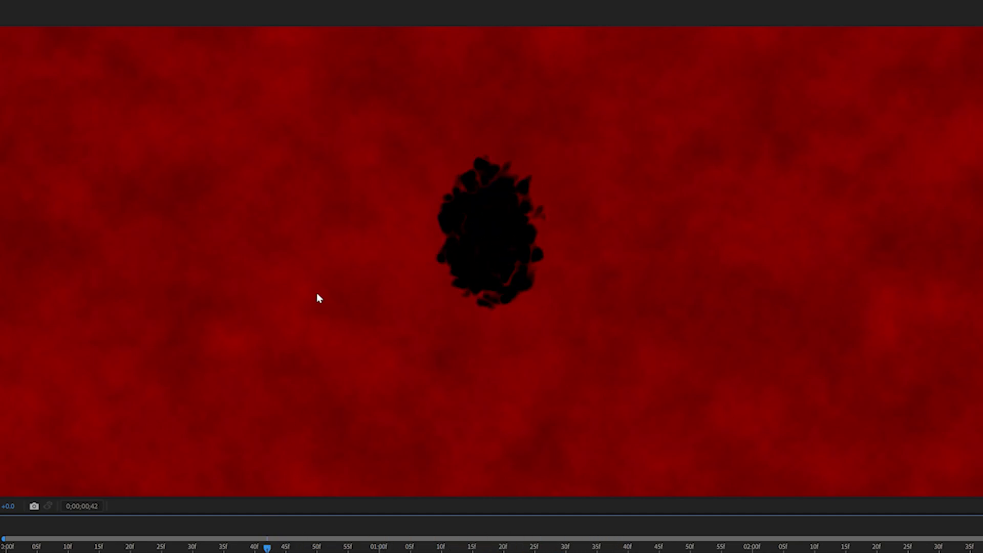
scroll(317, 293, down, 1)
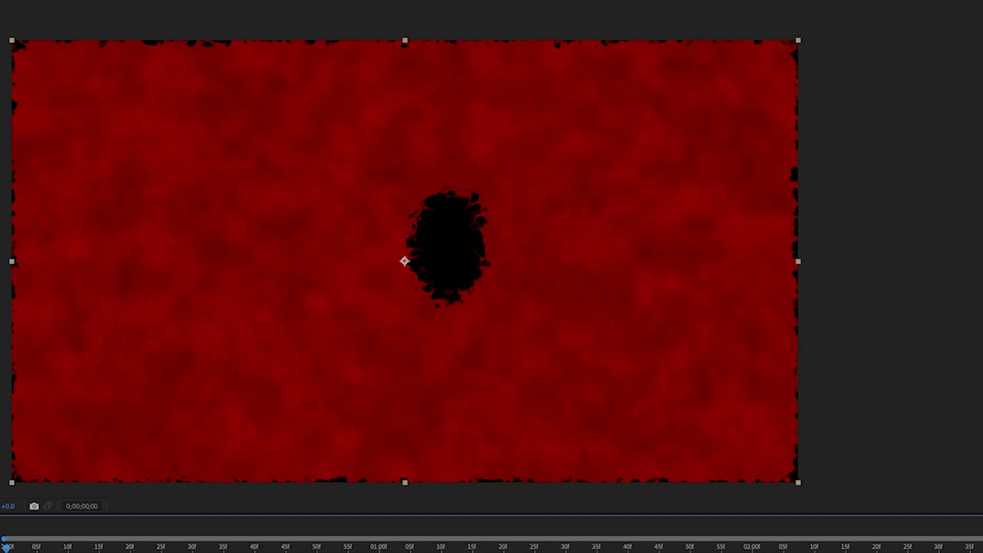
Duplicate the Pre-comp 1 layer and scale the lower copy to 76%.
key(ctrl+d)
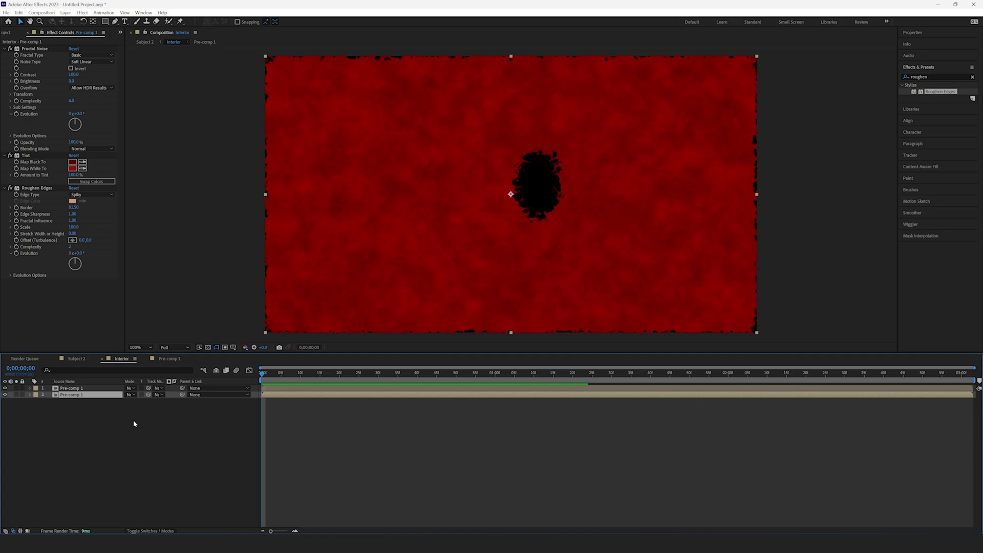
drag(134, 401, 128, 402)
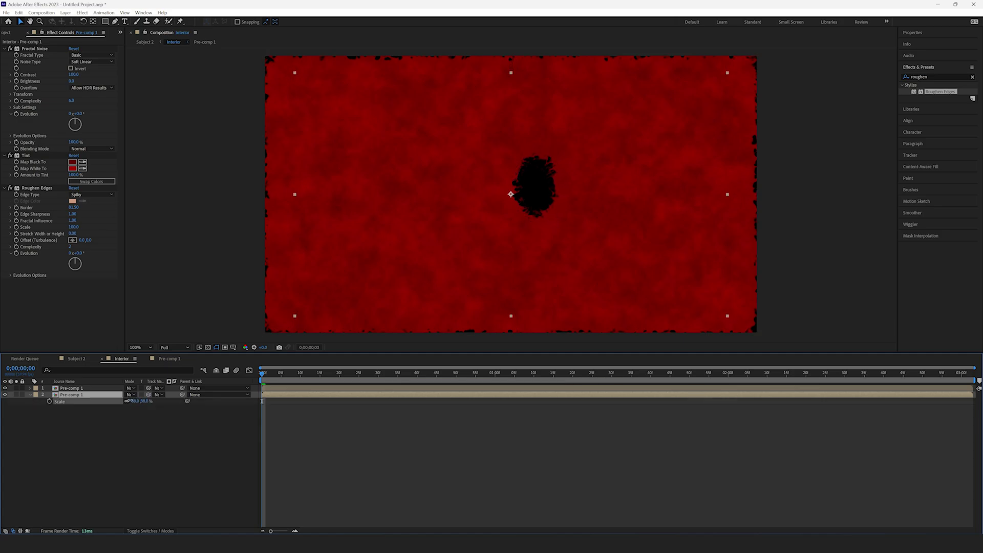
click(114, 434)
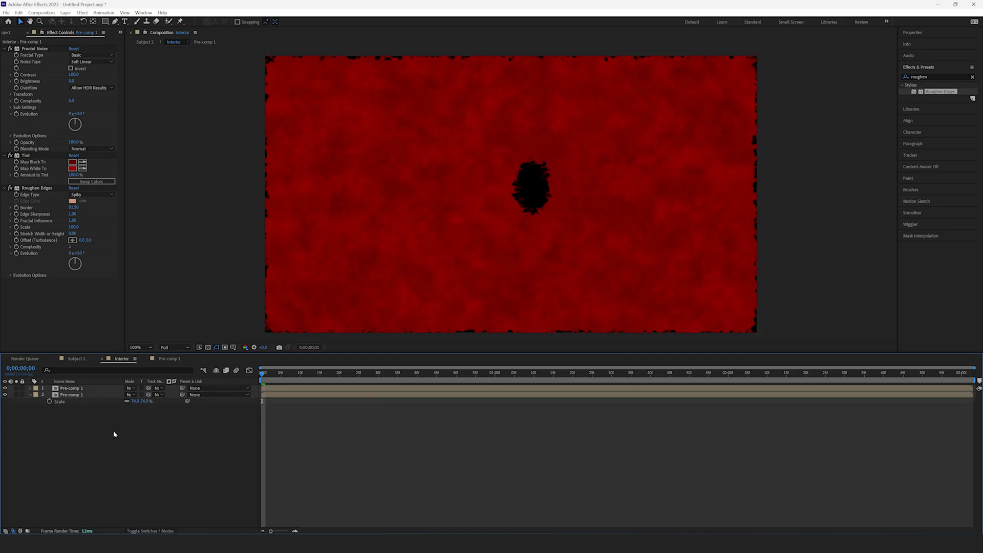
Add the Curves effect to the lower Pre-comp 1 layer and bend its RGB curve downward to darken it.
key(ctrl+5)
text(curve)
drag(933, 112, 66, 273)
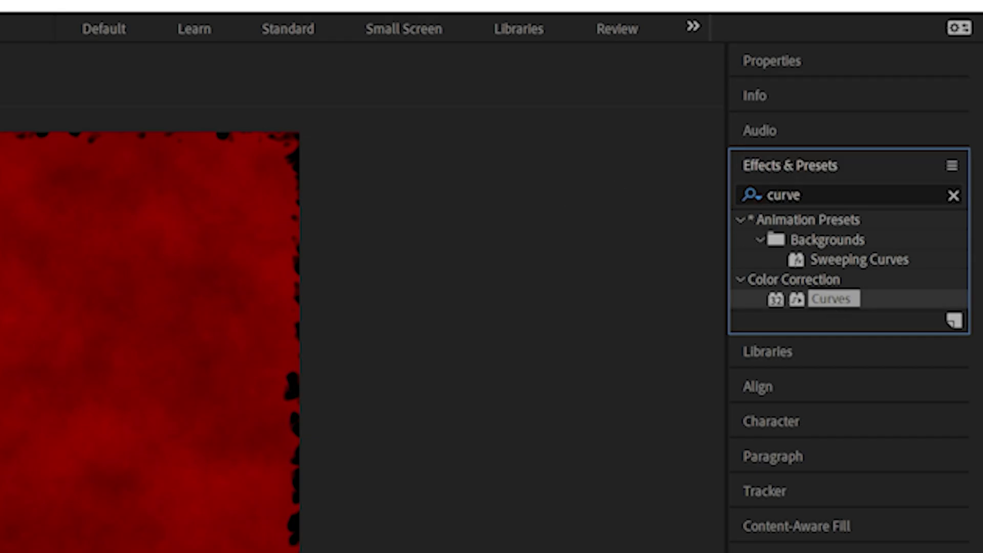
drag(102, 365, 129, 382)
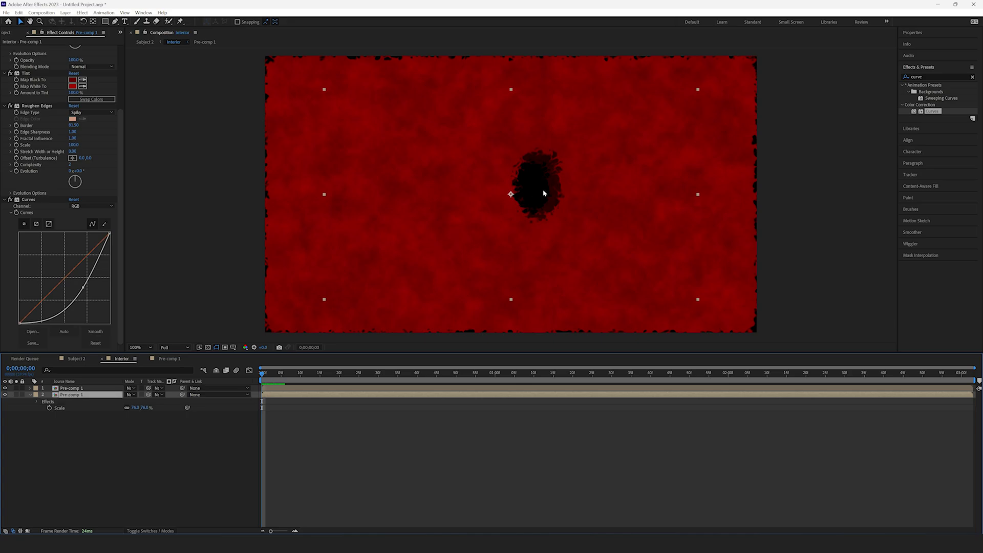
Move the lower Pre-comp 1 layer so its hole is centred within the upper one, and preview the closing animation.
drag(545, 193, 551, 190)
click(252, 368)
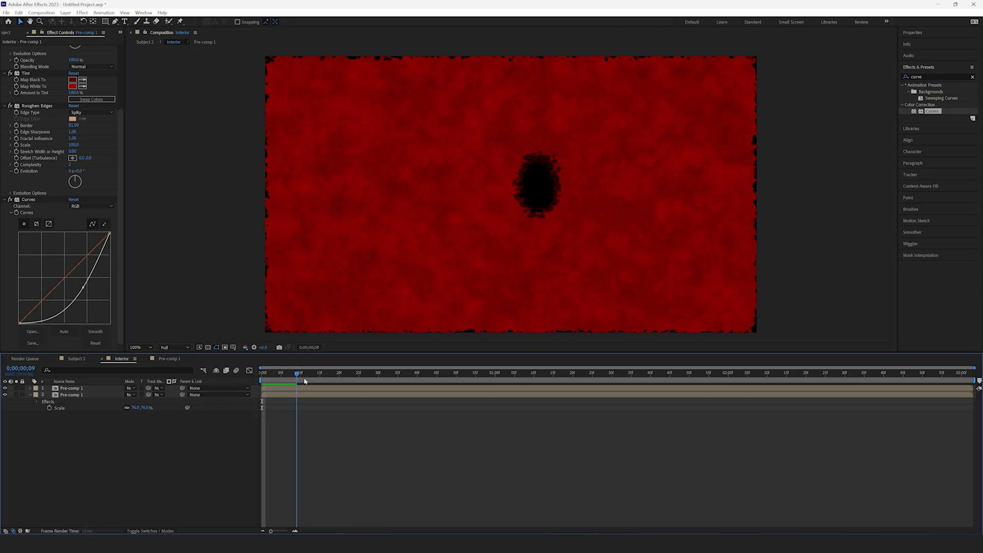
drag(429, 397, 518, 400)
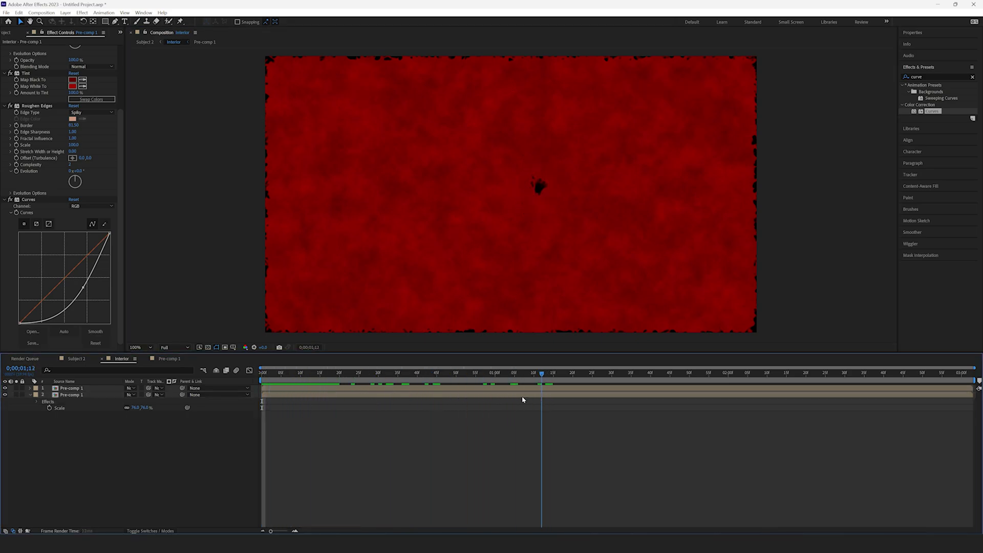
Copy the Matte layer from inside Pre-comp 1 and paste it above both Pre-comp 1 layers in Interior.
double_click(94, 388)
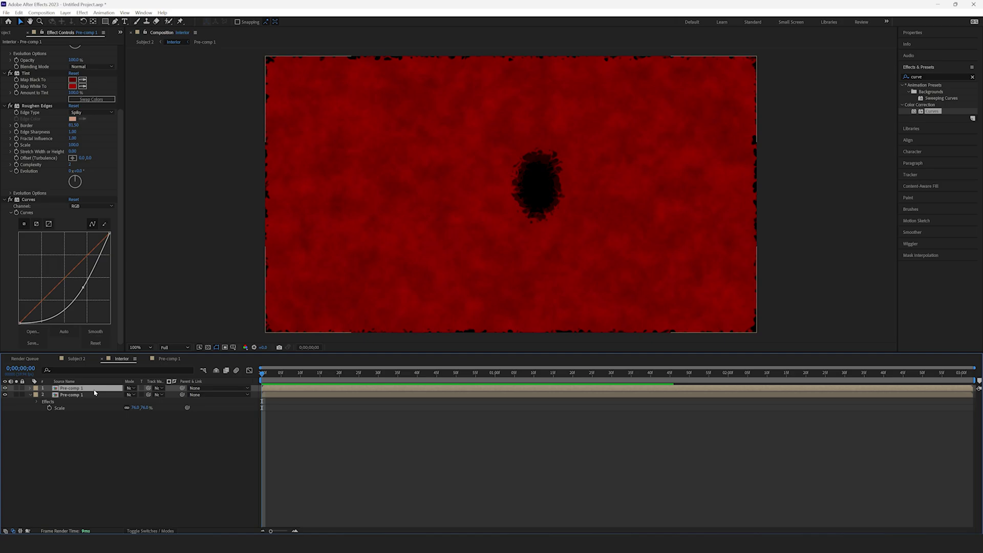
right_click(94, 389)
click(85, 440)
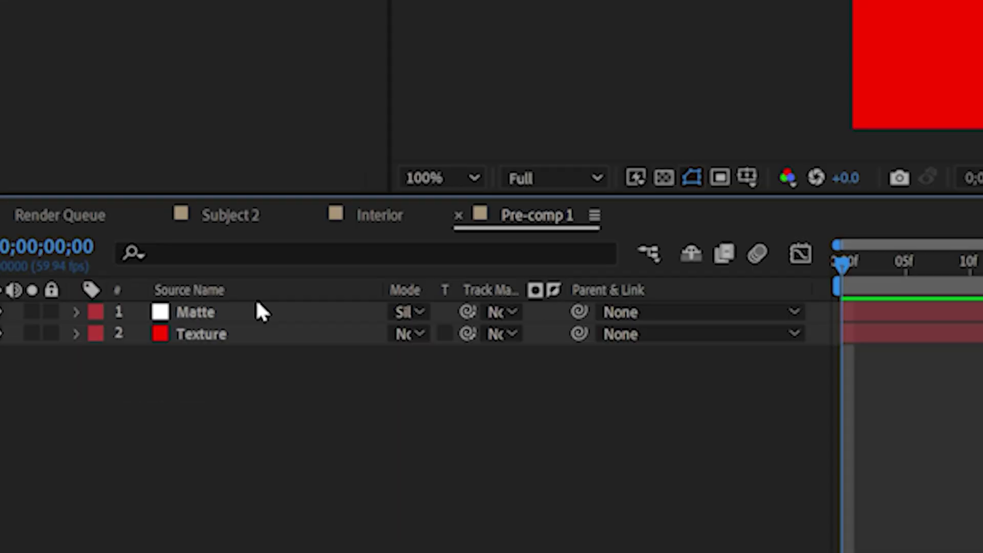
click(86, 389)
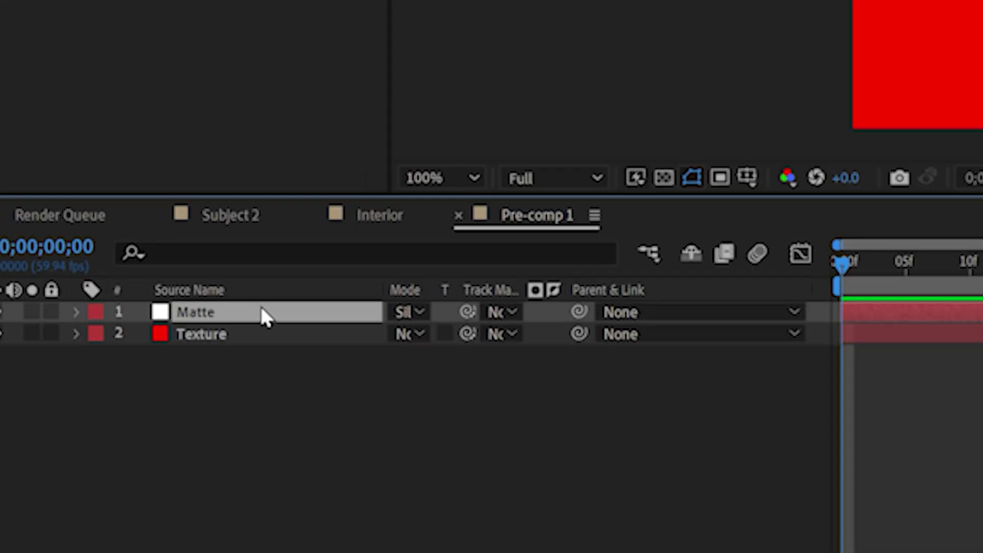
key(ctrl+c)
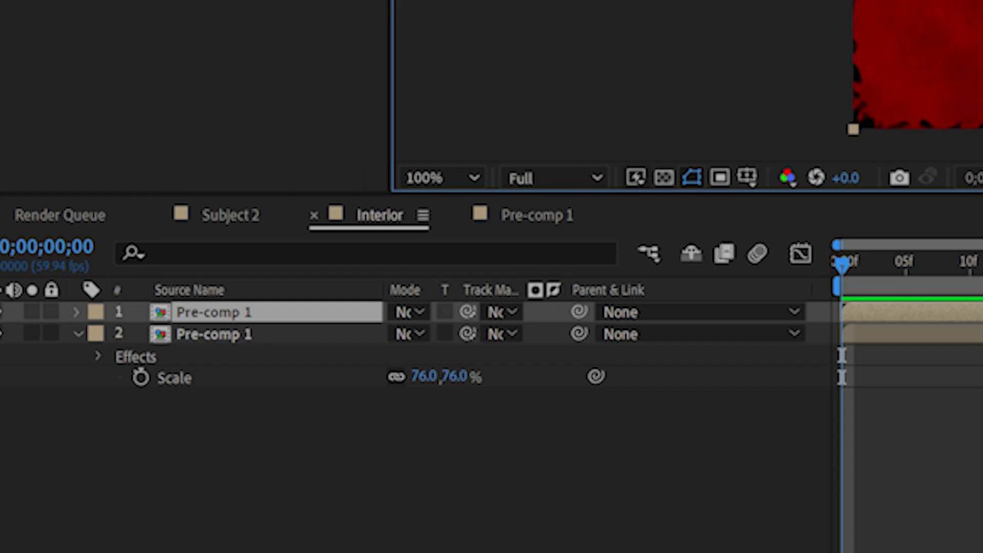
key(ctrl+v)
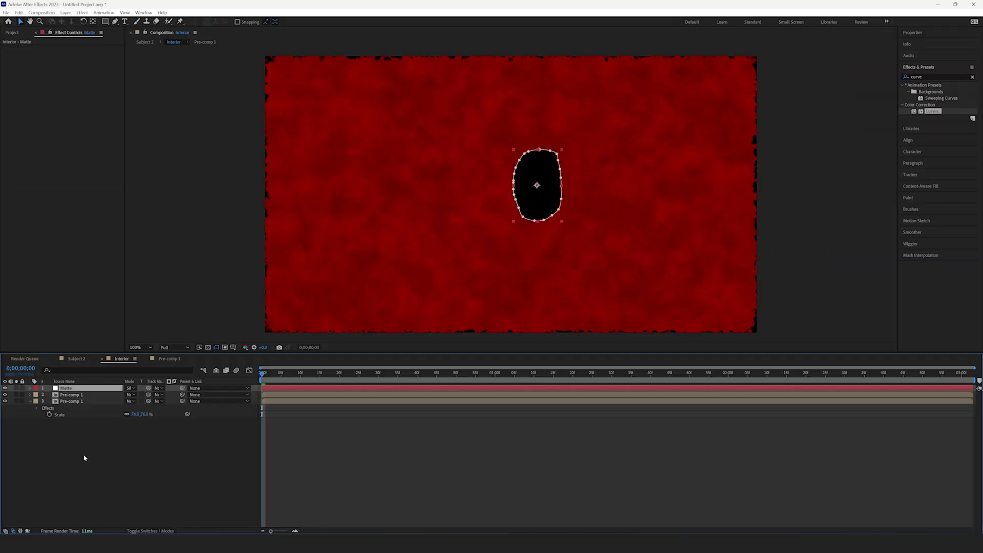
Add the Subject footage to the Interior composition and place it directly below the Matte layer.
click(12, 32)
click(28, 131)
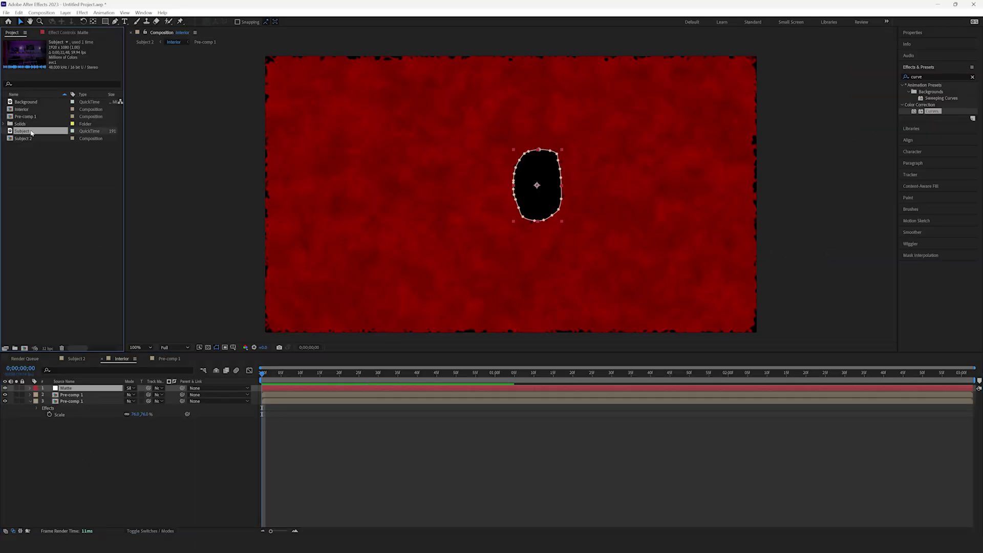
drag(90, 330, 75, 389)
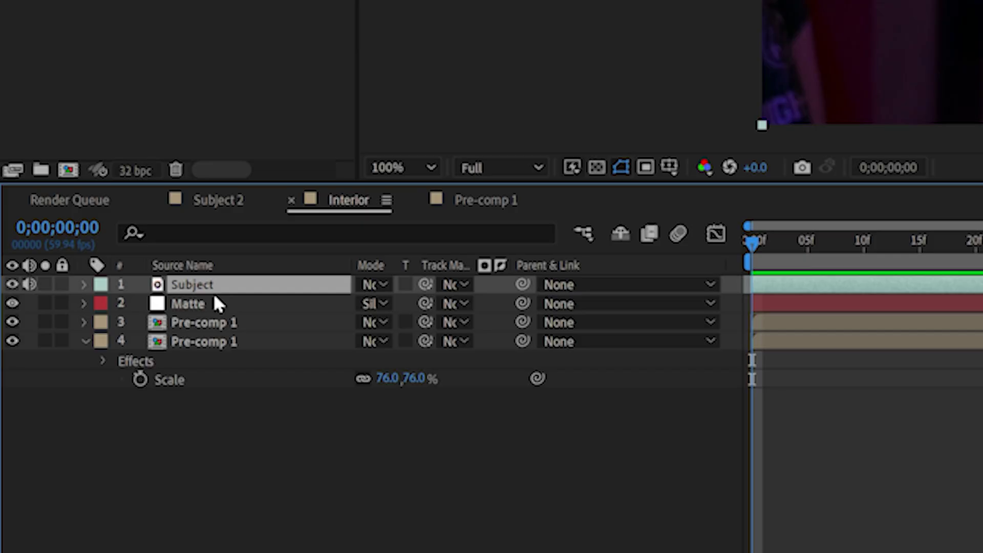
drag(220, 288, 220, 310)
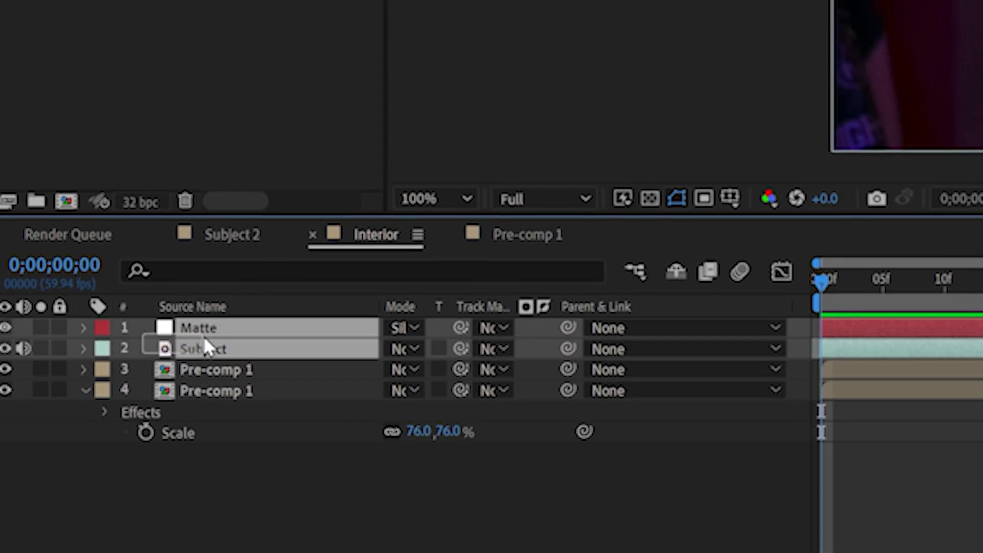
Pre-compose the Matte and Subject layers together and hide the Matte layer inside the new composition.
right_click(68, 395)
click(215, 346)
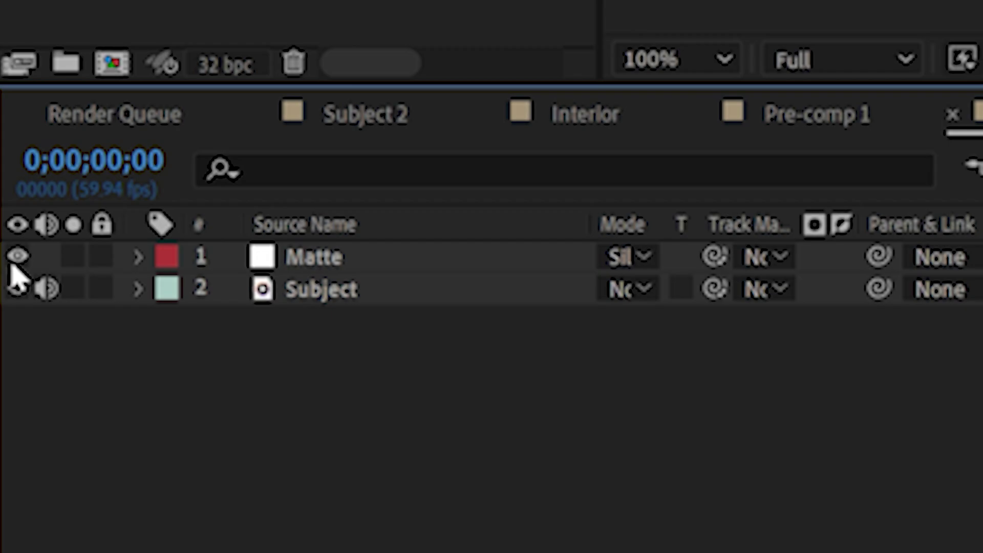
click(5, 388)
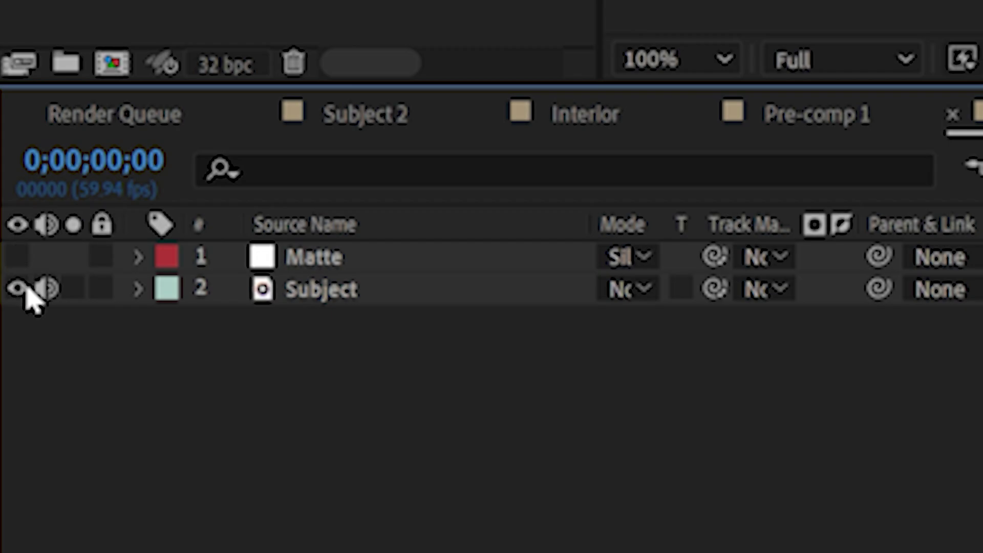
Duplicate the Subject layer three times and draw a small closed mask around clean skin on the topmost copy.
click(322, 290)
key(ctrl+d)
key(ctrl+d)
key(ctrl+d)
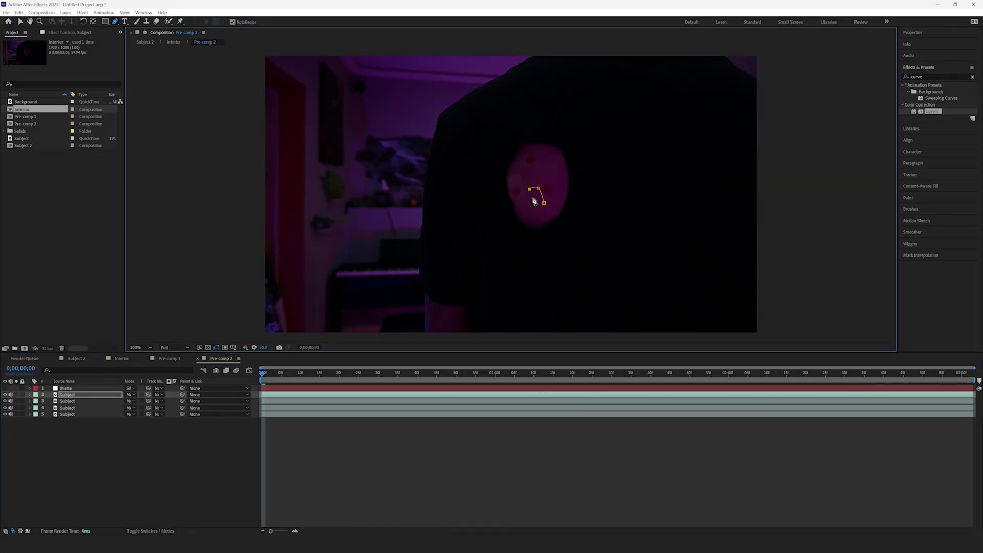
click(530, 189)
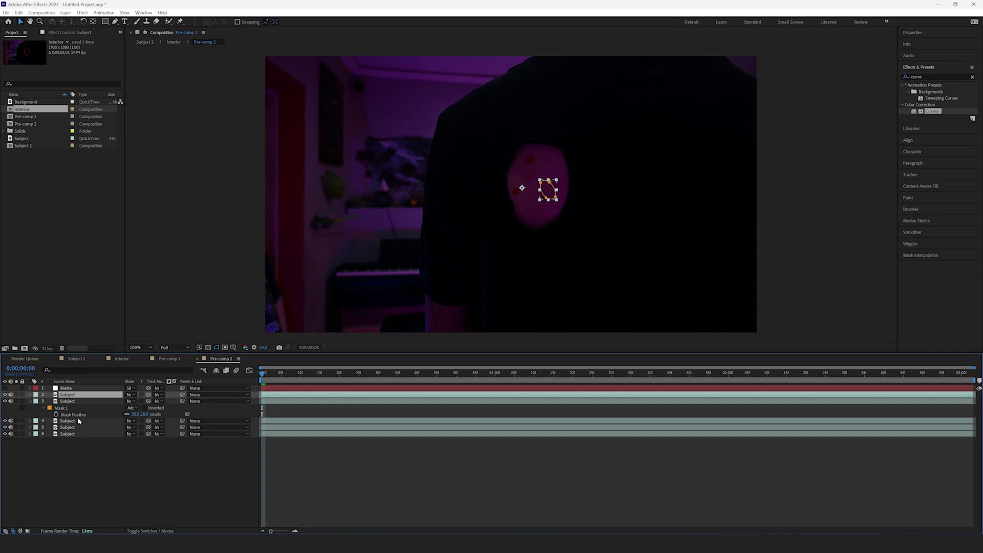
Cover the red skin marks with masked Subject patches, scaling one to 122.1, 110%, and feather the top patch's mask by 26 pixels with Curves applied.
scroll(507, 196, up, 2)
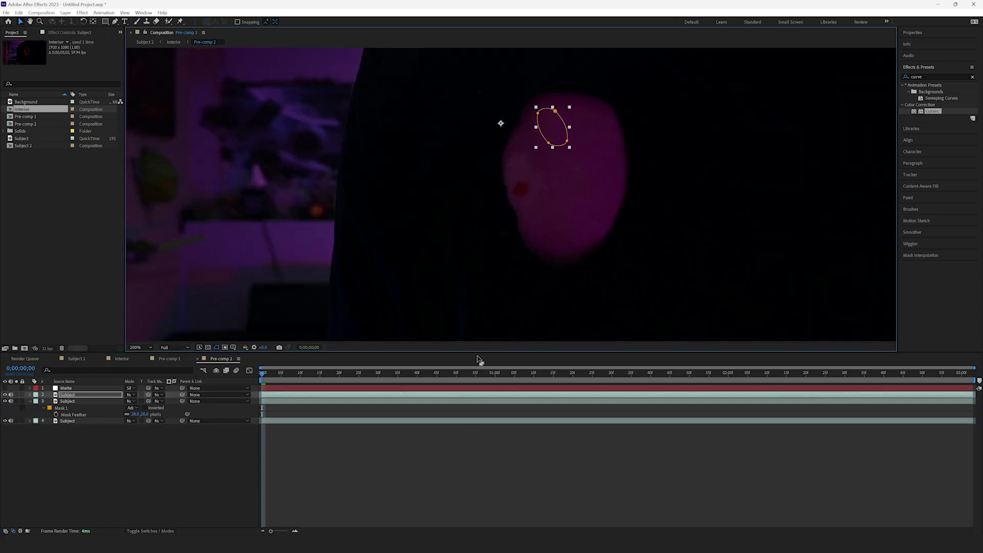
click(366, 433)
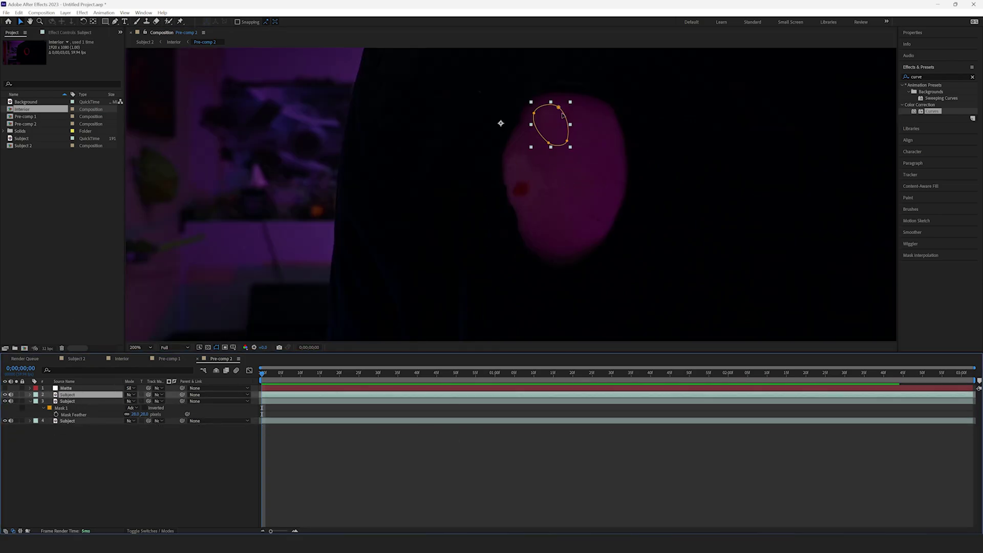
click(354, 472)
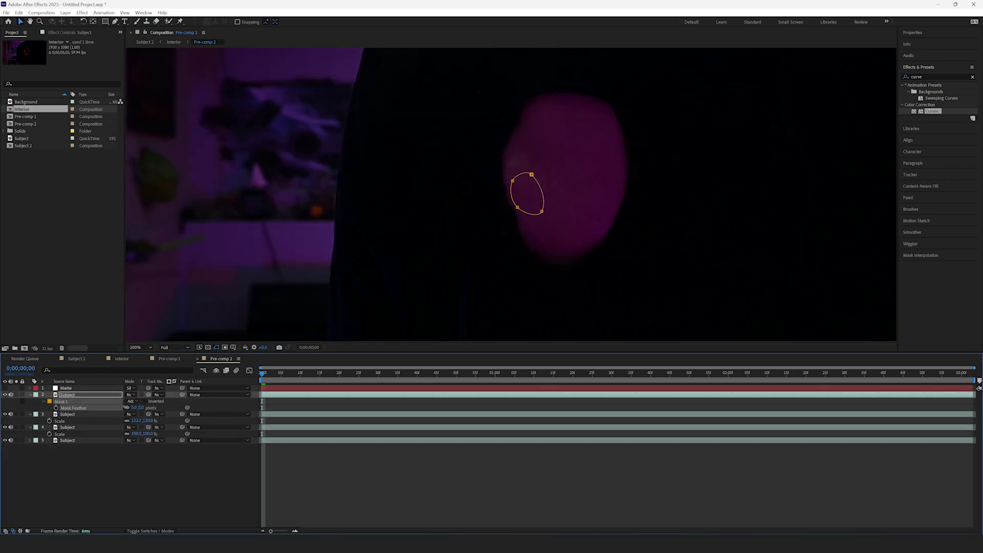
click(151, 487)
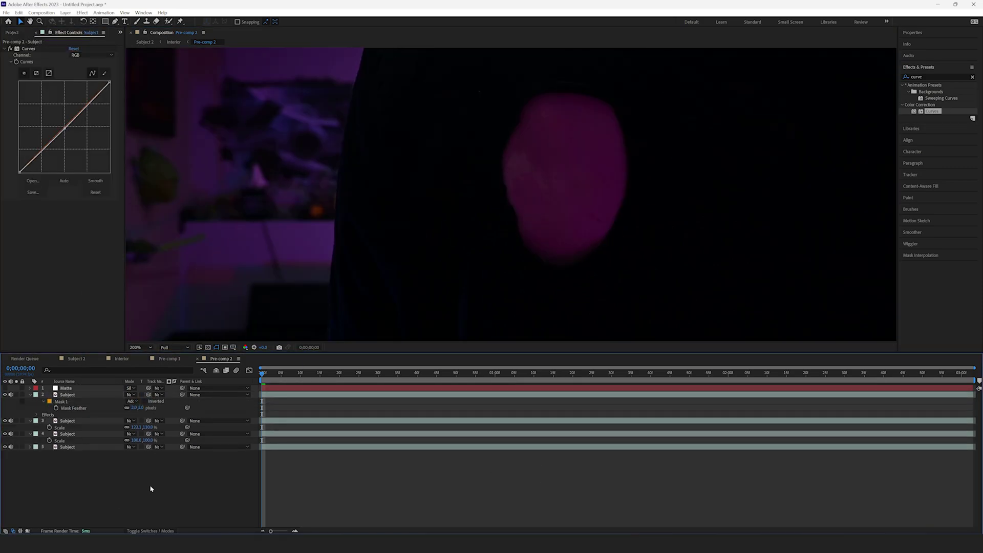
scroll(559, 84, down, 1)
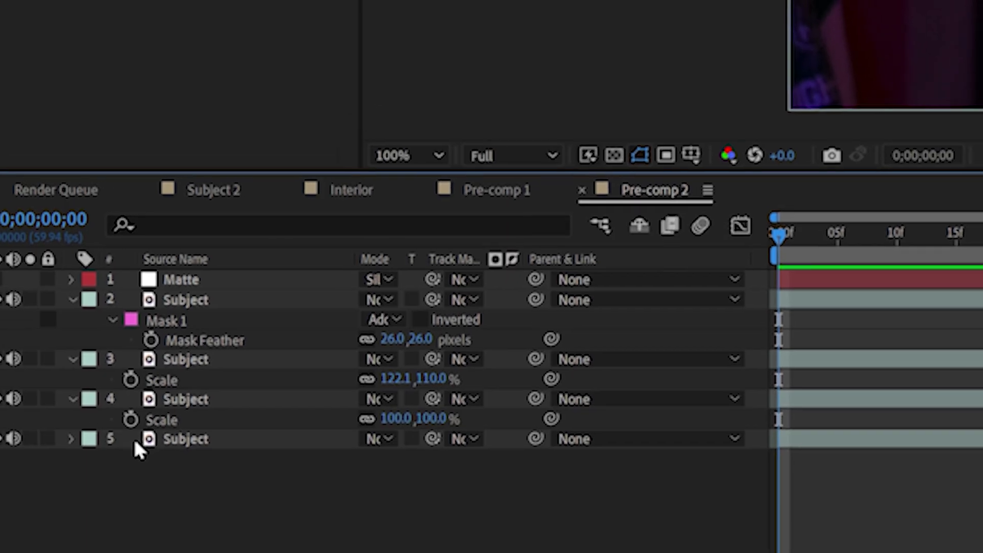
Pre-compose all the Subject layers into a new composition named Skin.
click(73, 428)
shift+click(68, 395)
right_click(68, 394)
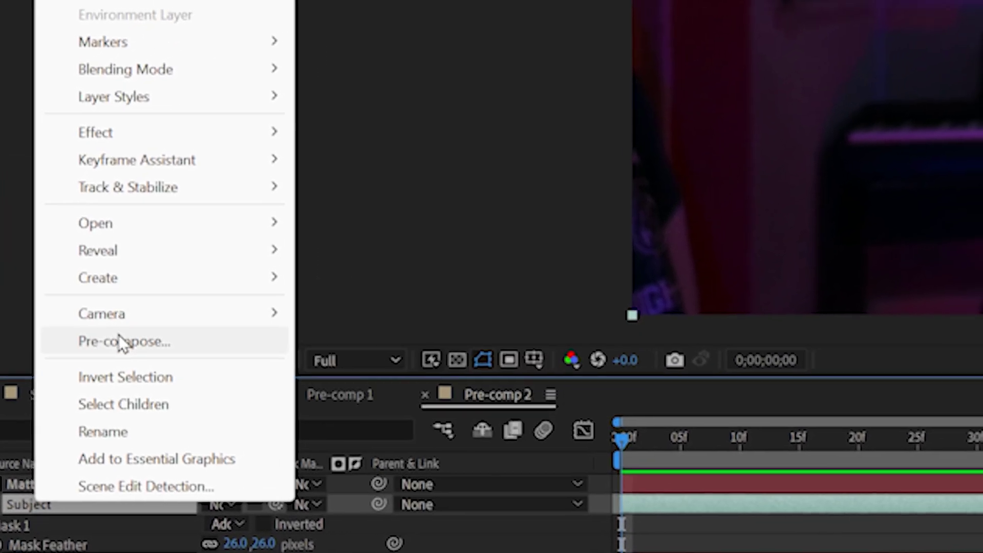
click(165, 318)
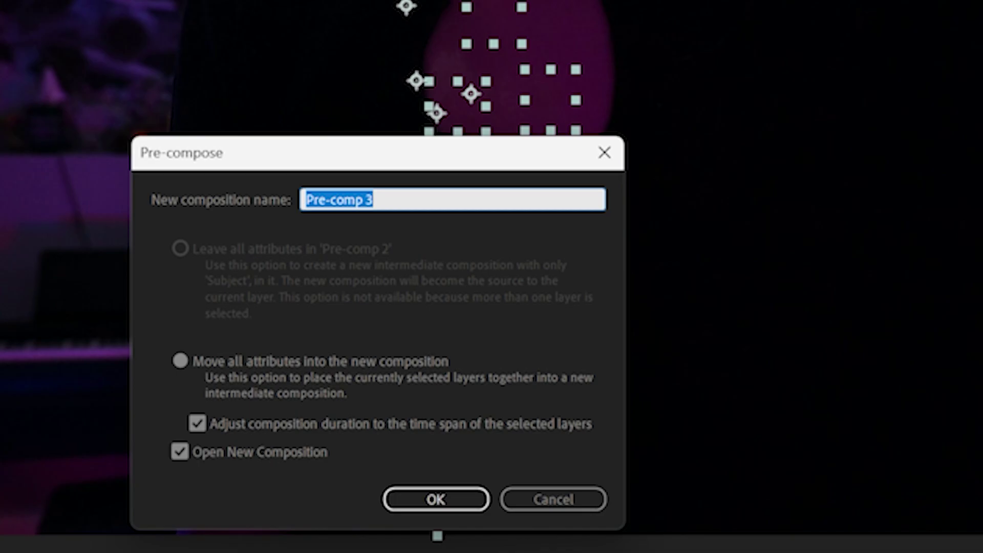
text(Skin)
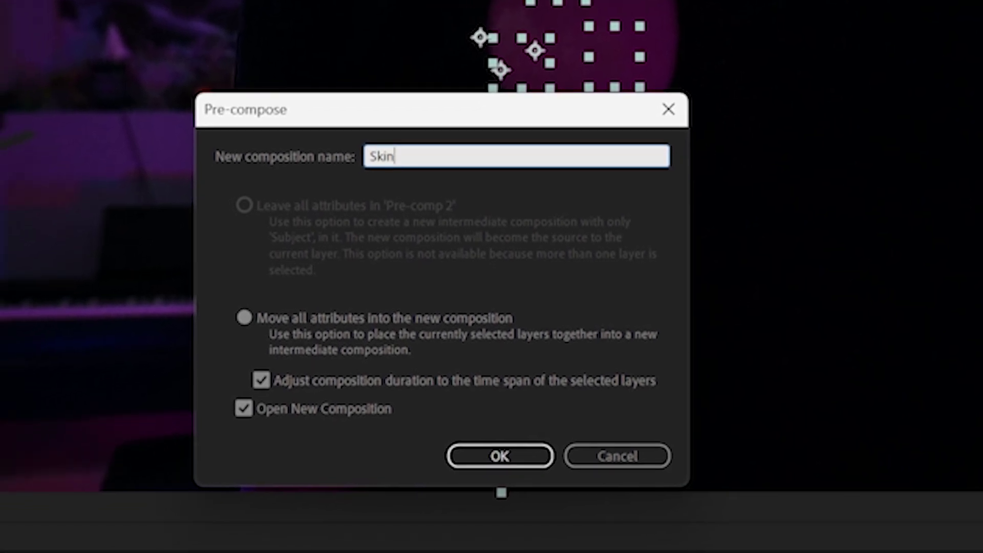
key(Return)
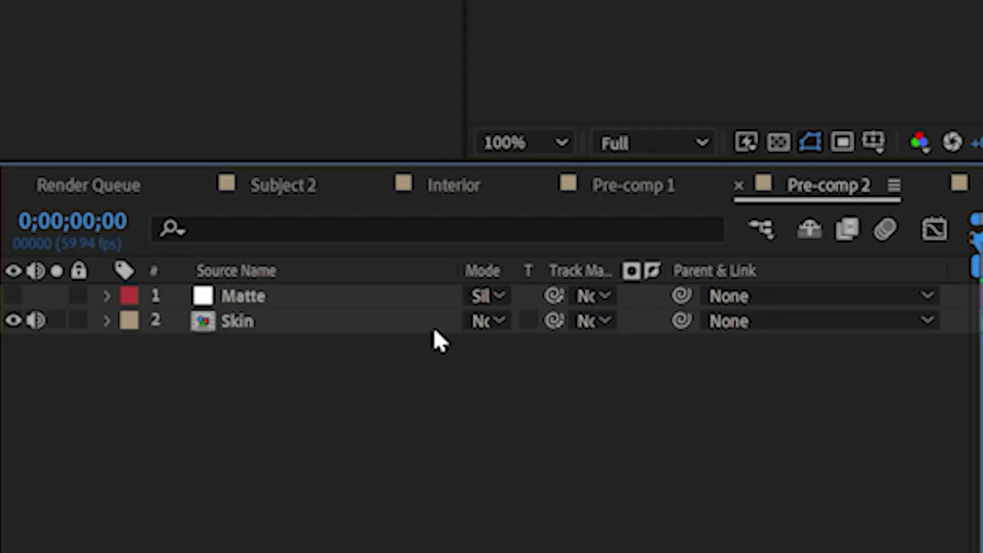
Apply Freeze Frame to the Skin layer in Pre-comp 2 at 0;00;00;00 and make the Matte layer visible again.
right_click(116, 397)
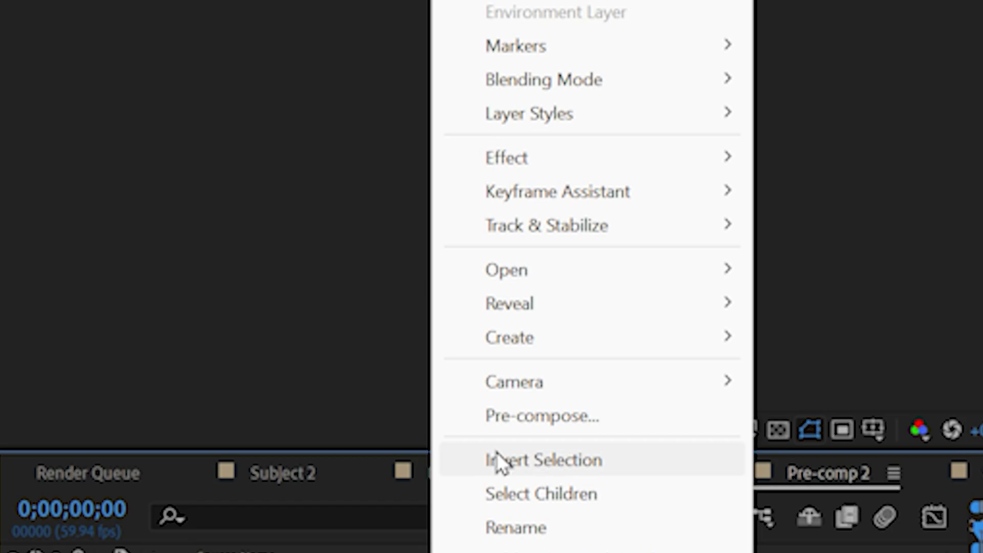
mouse_move(521, 291)
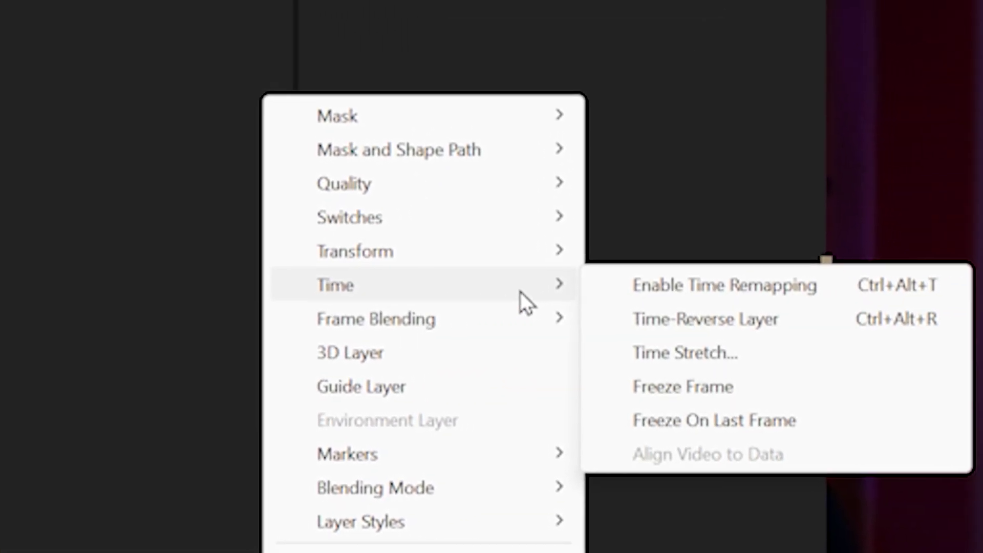
click(564, 351)
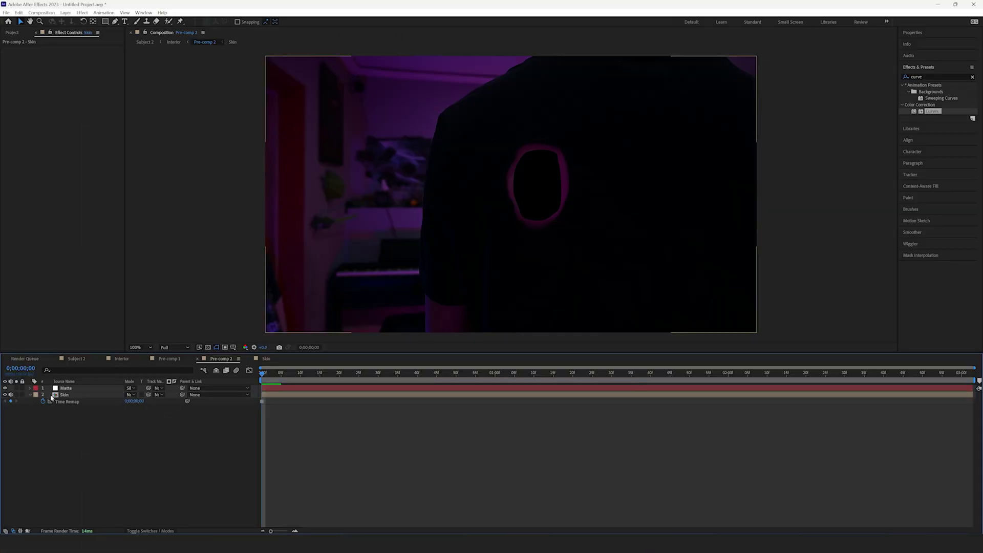
Copy the Roughen Edges effect from the upper Pre-comp 1 layer to Pre-comp 2 in Interior and preview the closing wound.
click(174, 43)
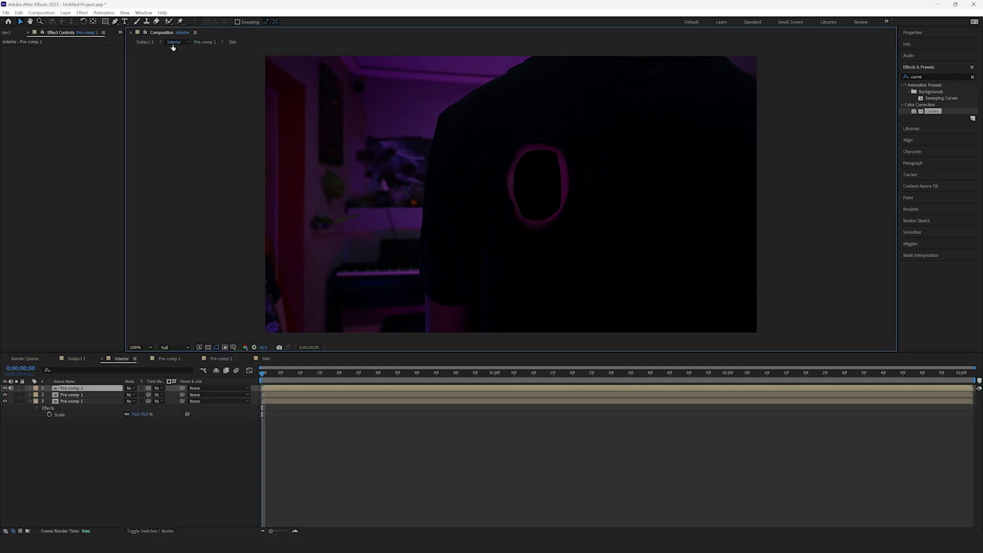
click(71, 395)
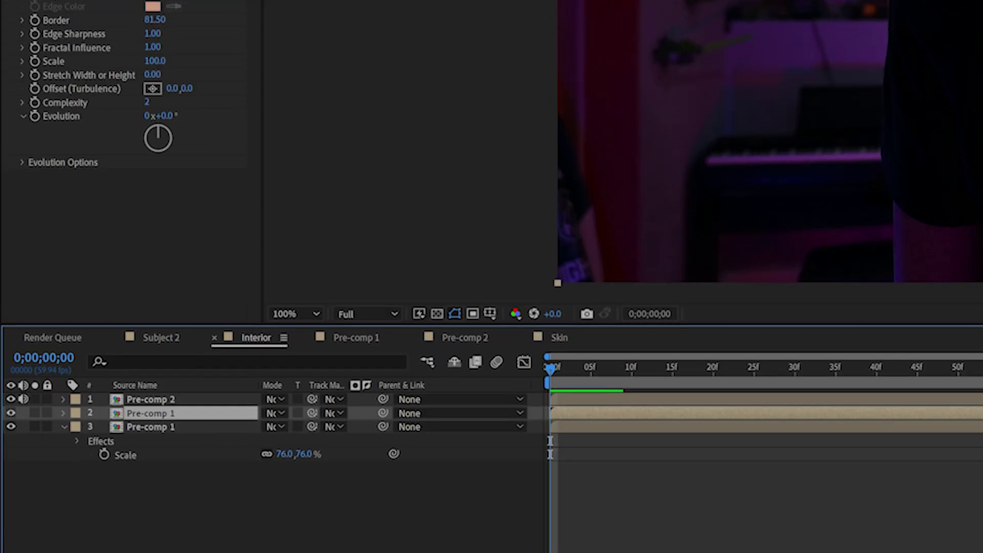
click(39, 190)
key(ctrl+c)
click(152, 552)
key(ctrl+v)
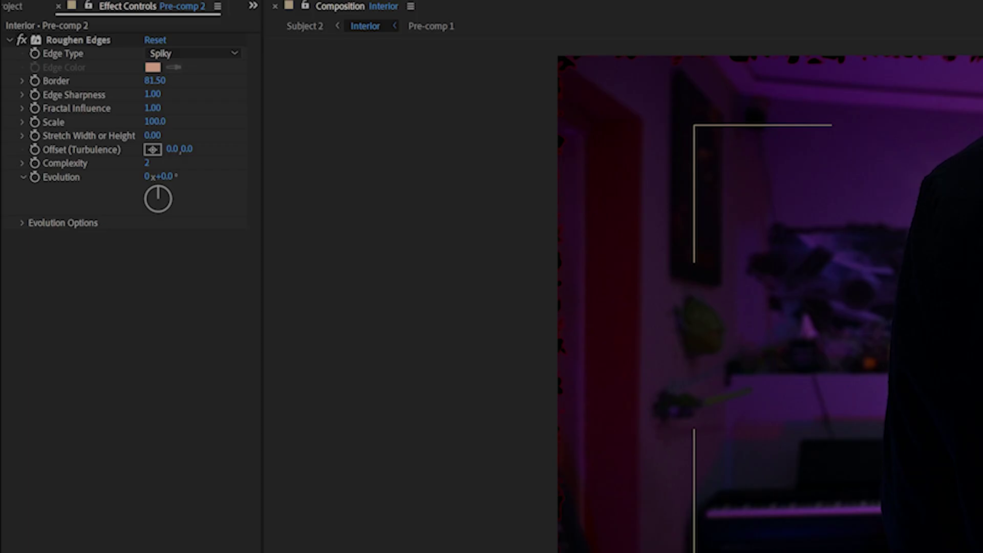
drag(215, 529, 261, 530)
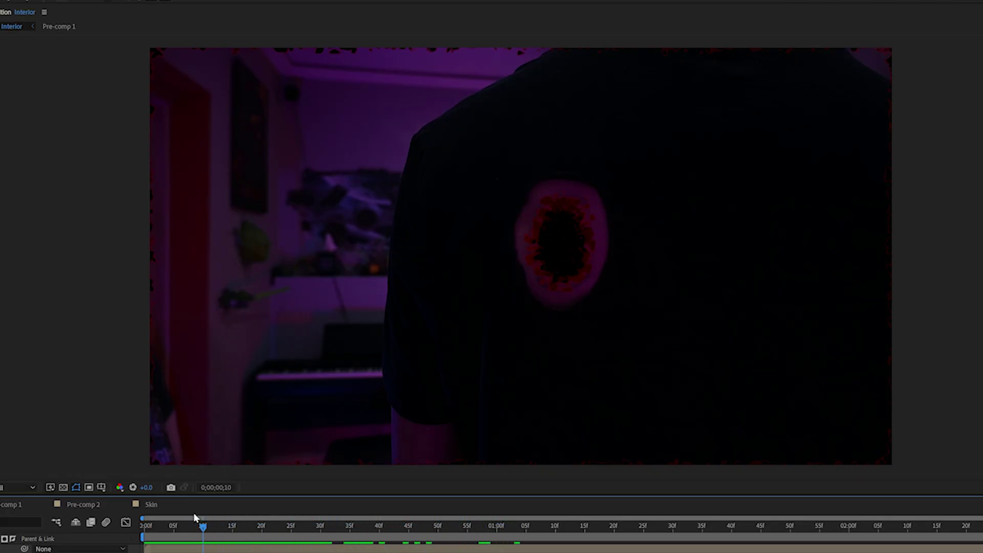
drag(404, 529, 704, 529)
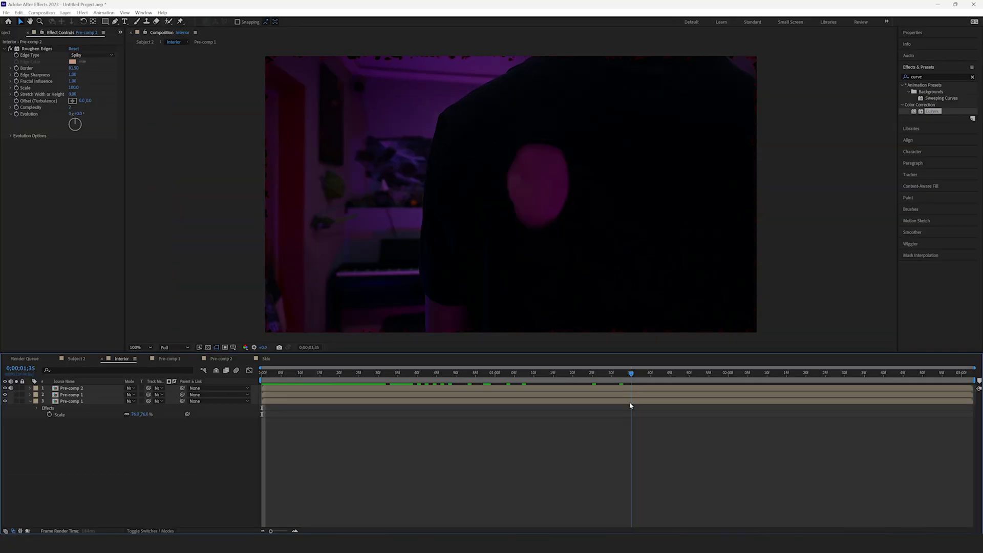
Rename the three Interior layers, from lowest to highest, as Back, Front and Skin.
right_click(90, 401)
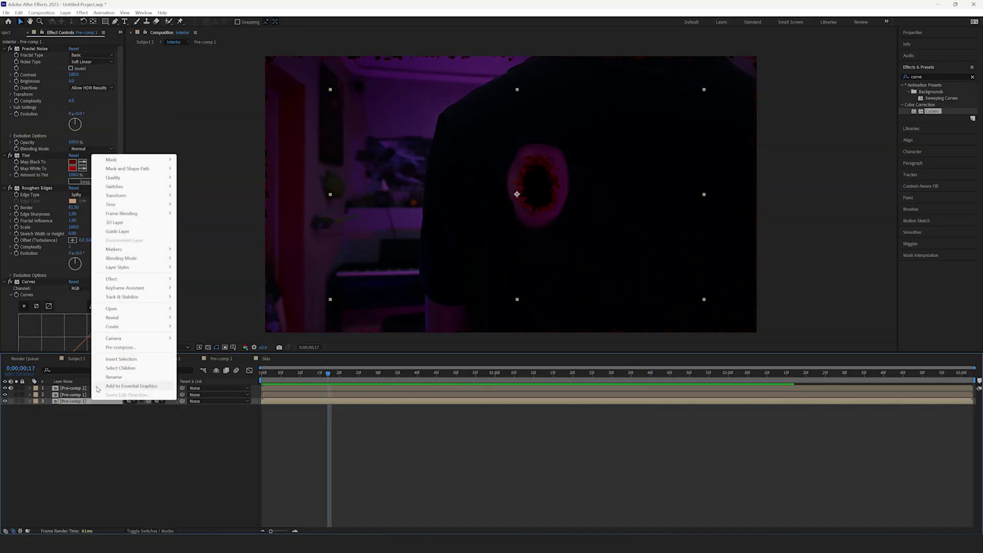
click(106, 377)
text(Back)
click(302, 290)
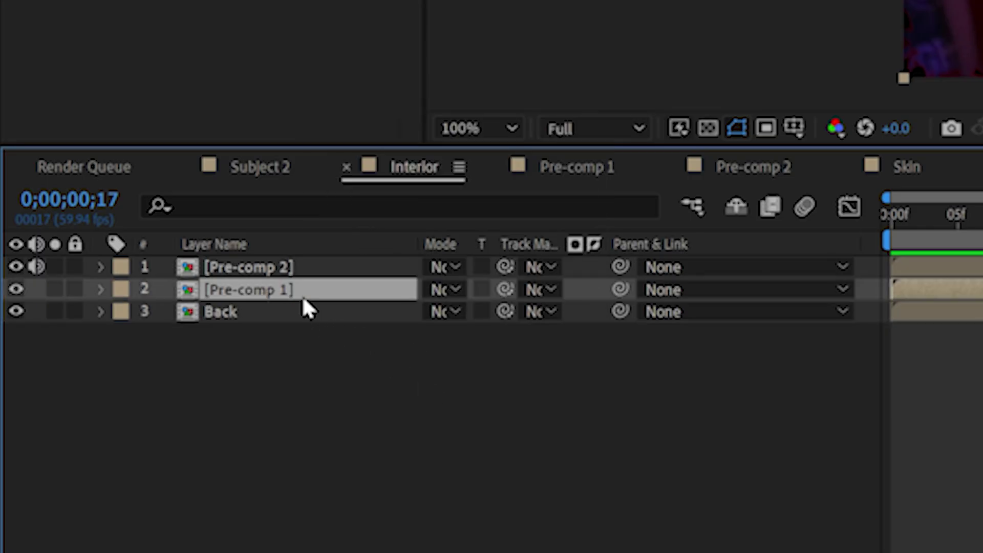
key(Return)
click(314, 267)
key(Return)
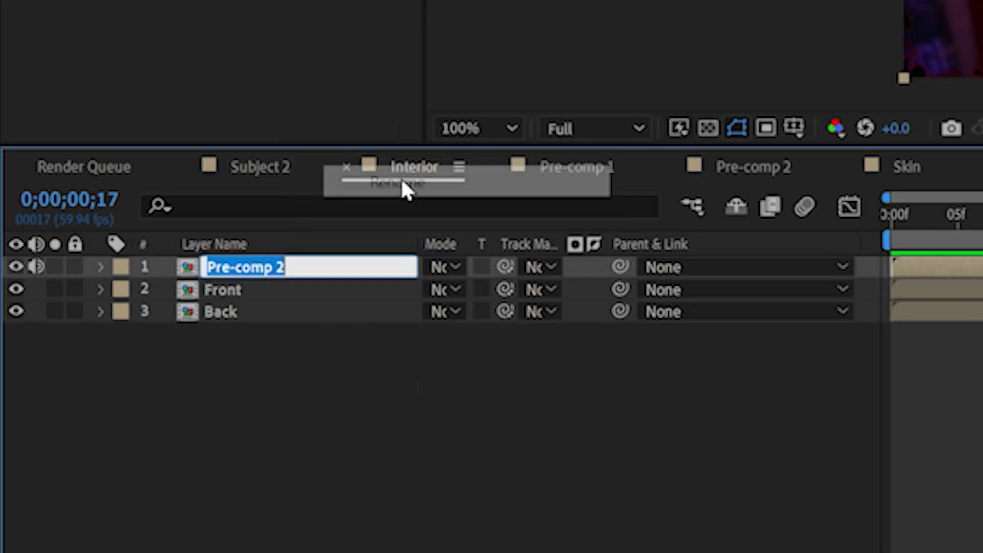
text(Skin)
click(301, 421)
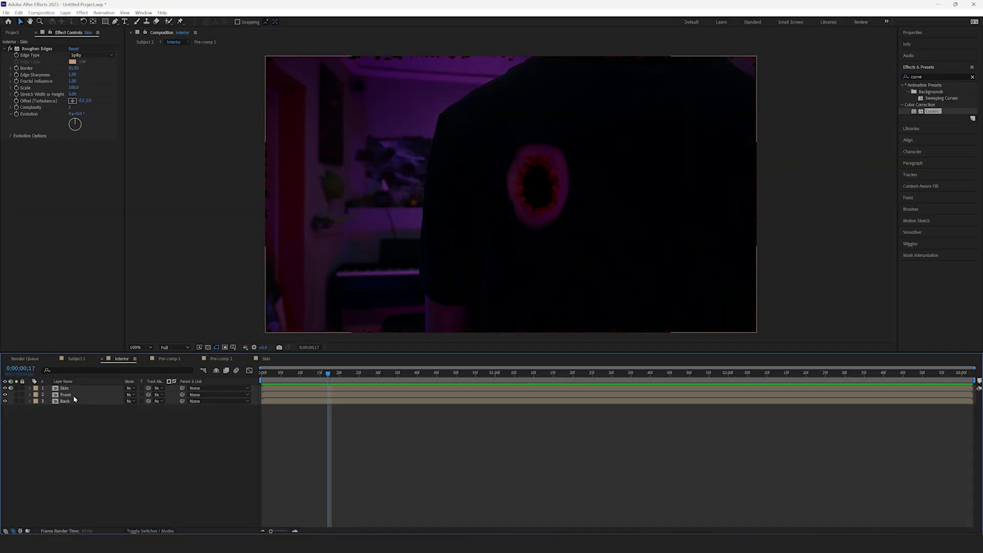
Add the Bevel and Emboss layer style to the Front layer and preview the wound closing over time.
click(74, 395)
click(66, 13)
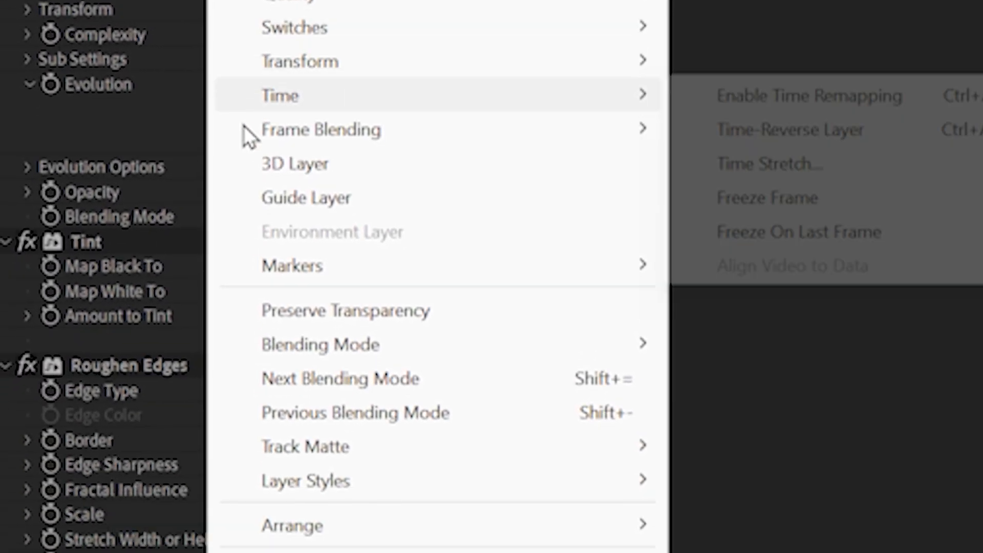
mouse_move(75, 218)
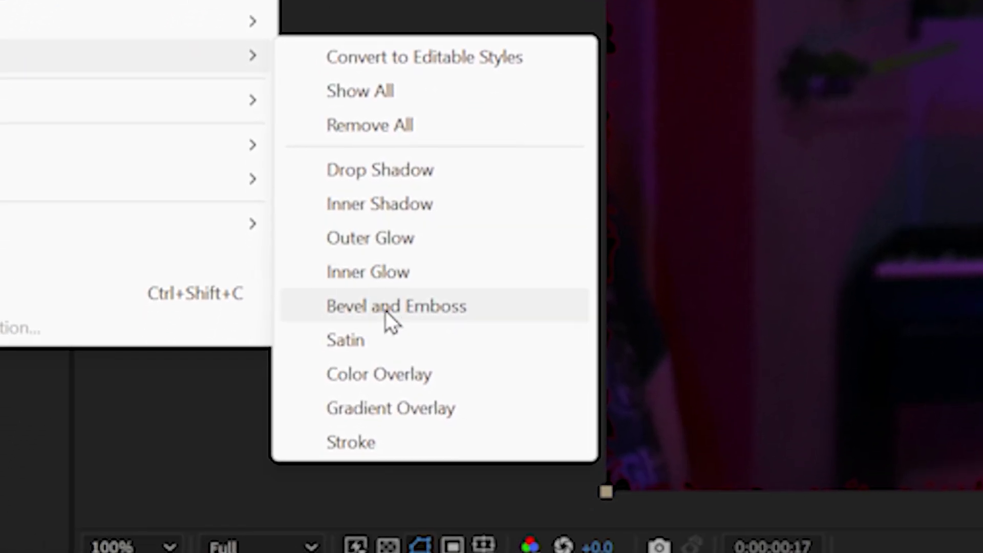
click(374, 358)
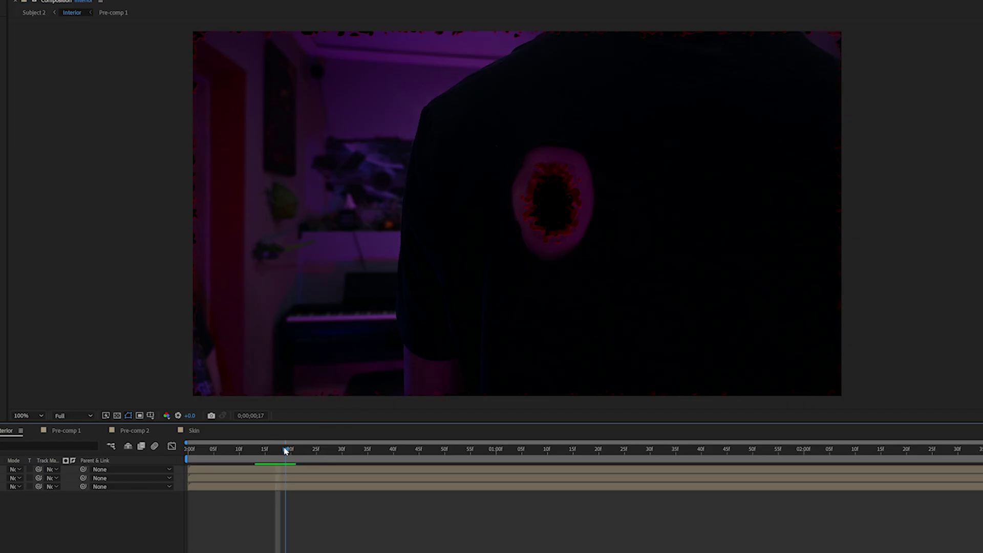
drag(382, 454, 507, 463)
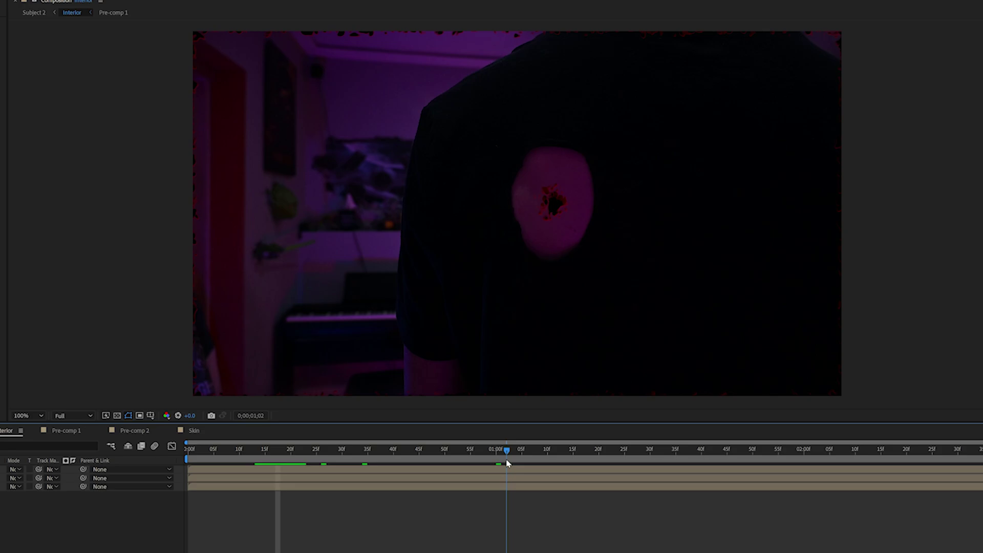
drag(443, 458, 264, 457)
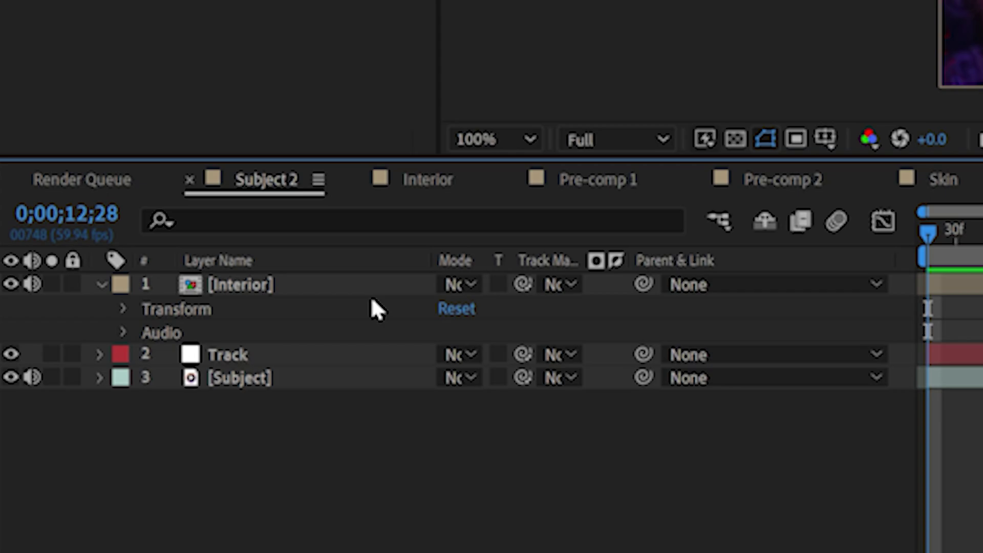
Parent the Interior layer to the Track layer in the Subject 2 composition.
click(104, 390)
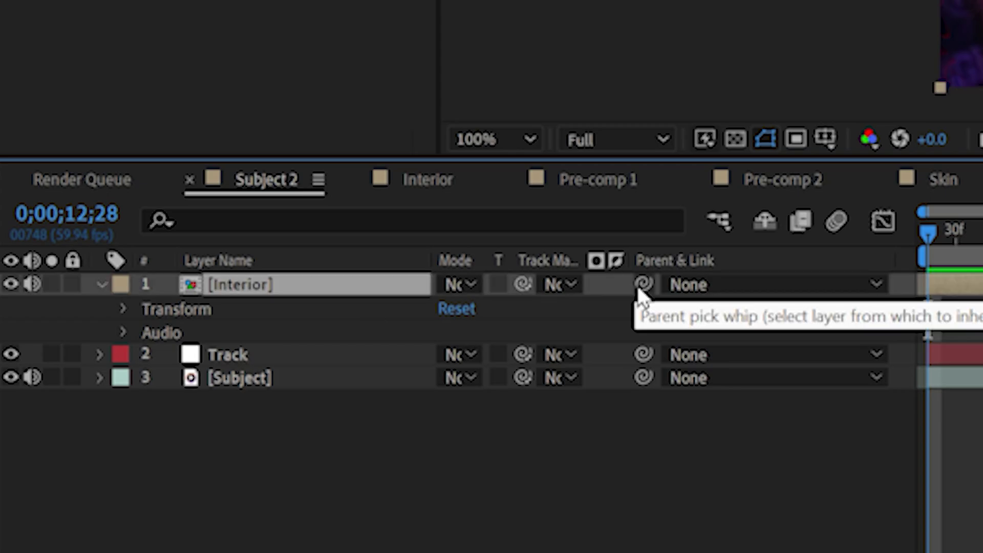
drag(415, 346, 384, 356)
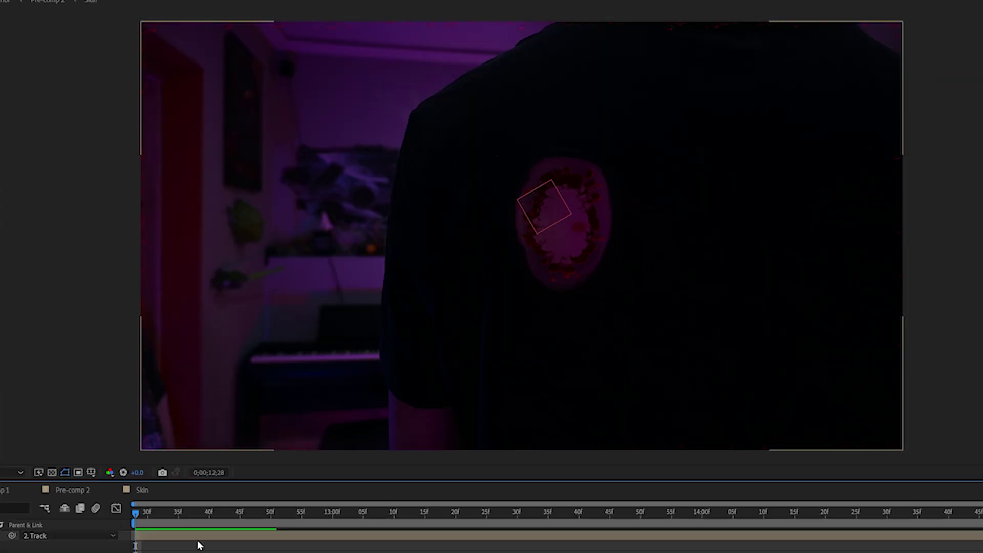
Draw an elliptical mask around the wound on the Interior layer in Subject 2 and preview it over time.
drag(146, 520, 446, 522)
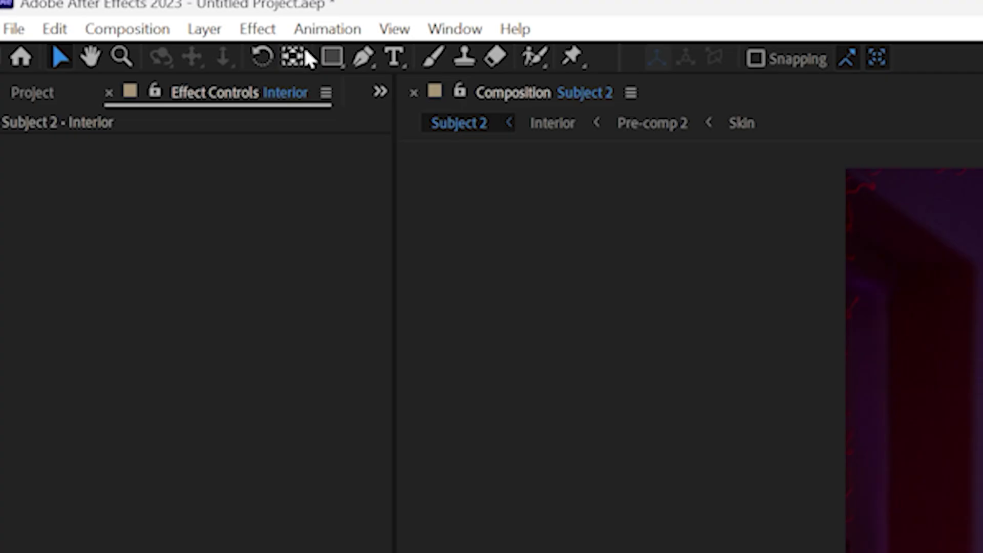
click(332, 56)
click(395, 114)
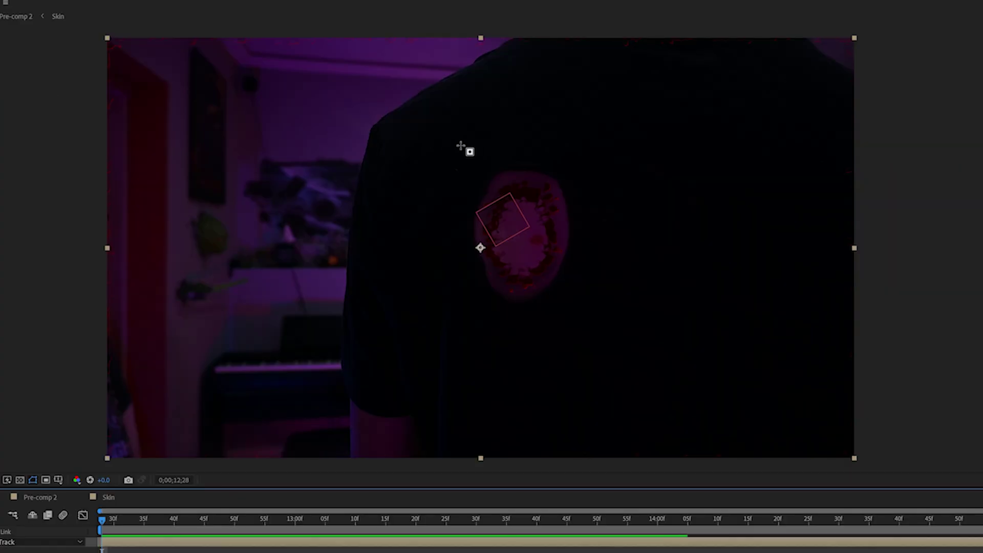
drag(461, 145, 507, 191)
drag(567, 282, 586, 319)
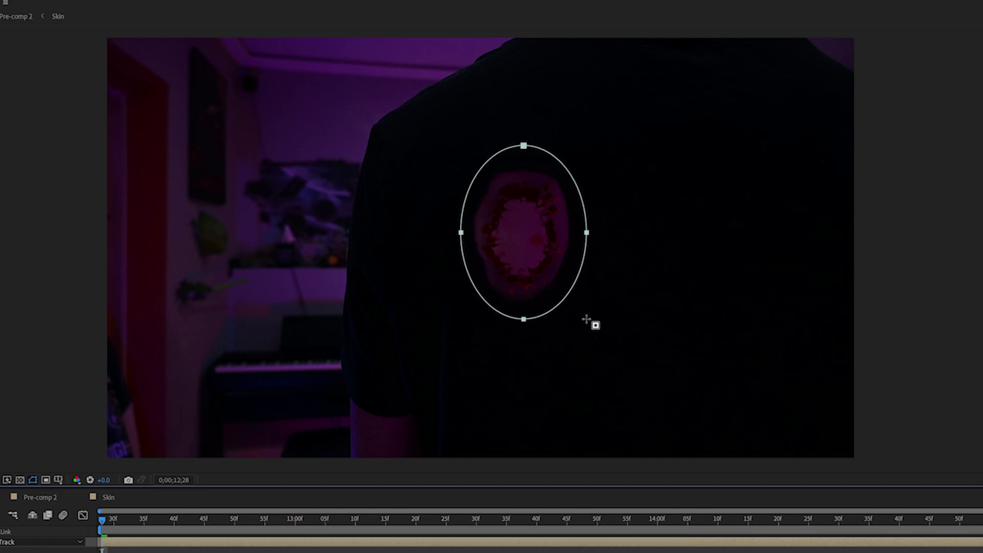
click(564, 552)
drag(117, 527, 201, 533)
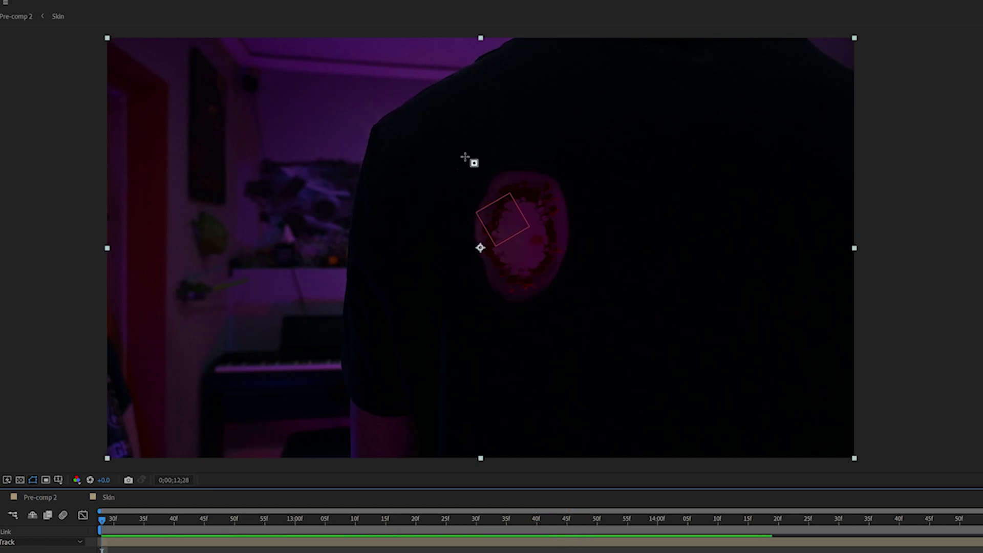
Draw an elliptical mask around the wound on the Subject layer and set its mode to Subtract.
drag(465, 157, 504, 203)
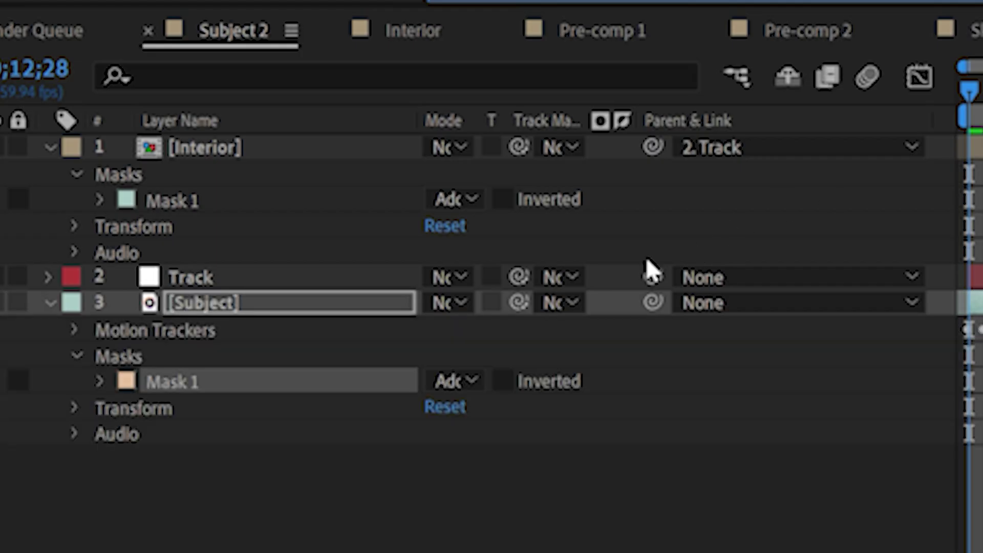
click(456, 381)
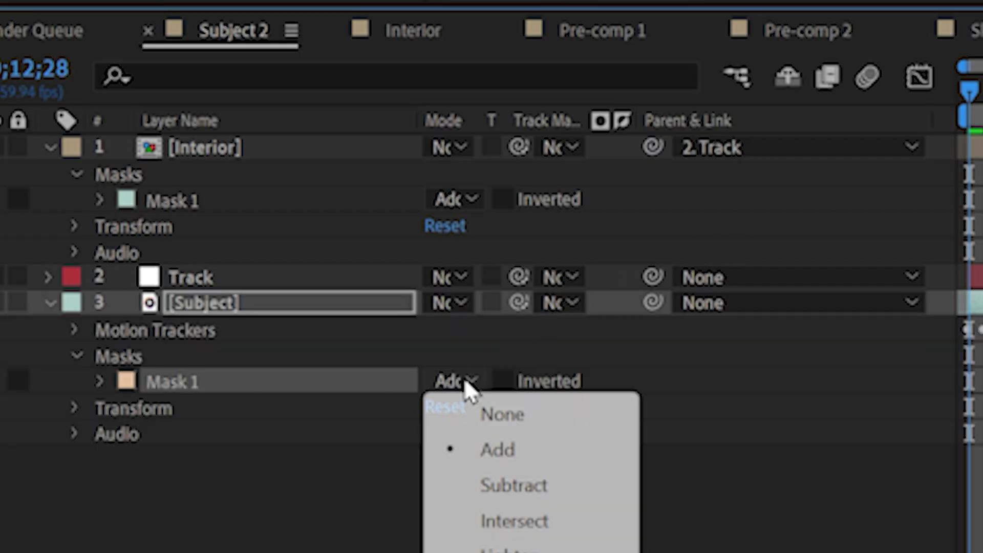
click(495, 487)
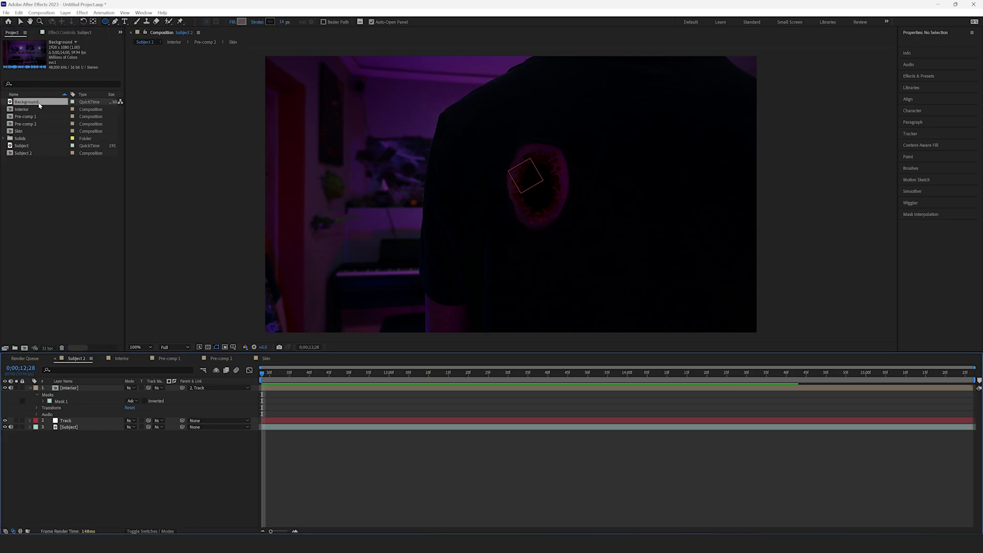
Add the Background footage as the lowest layer in Subject 2 and preview it through the wound opening.
drag(87, 330, 104, 453)
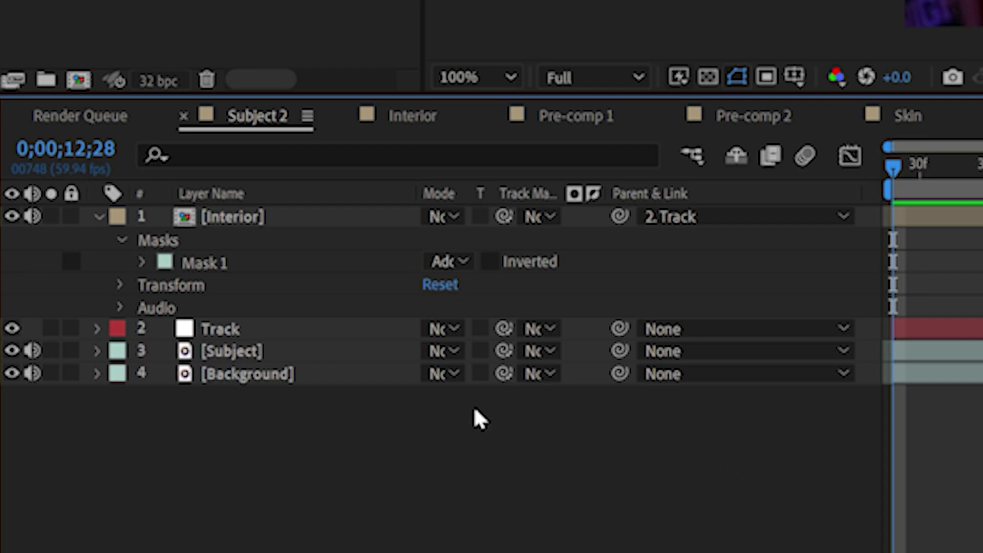
drag(374, 375, 402, 378)
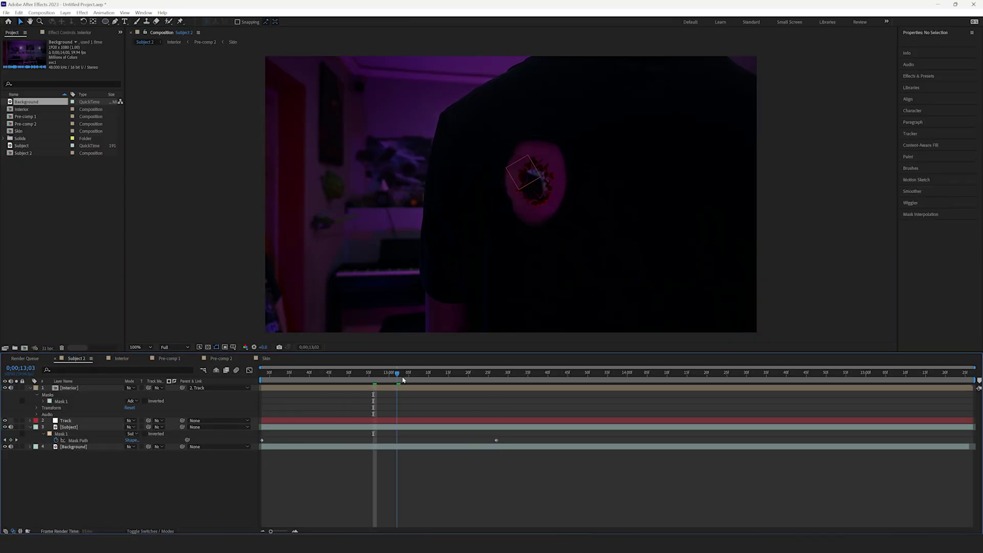
key(space)
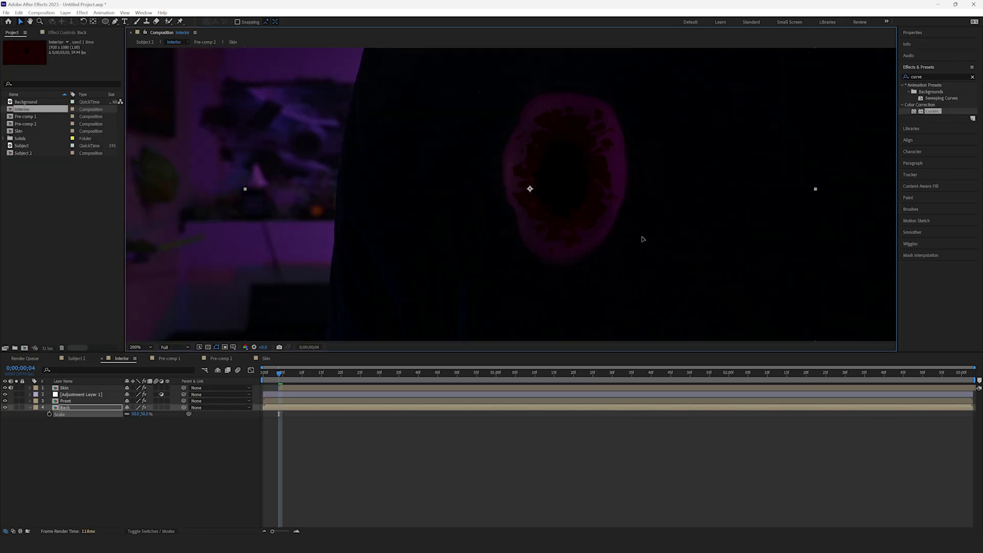
Duplicate the Back layer in Interior, rename the copy Middle and set its scale to 73%.
key(ctrl+d)
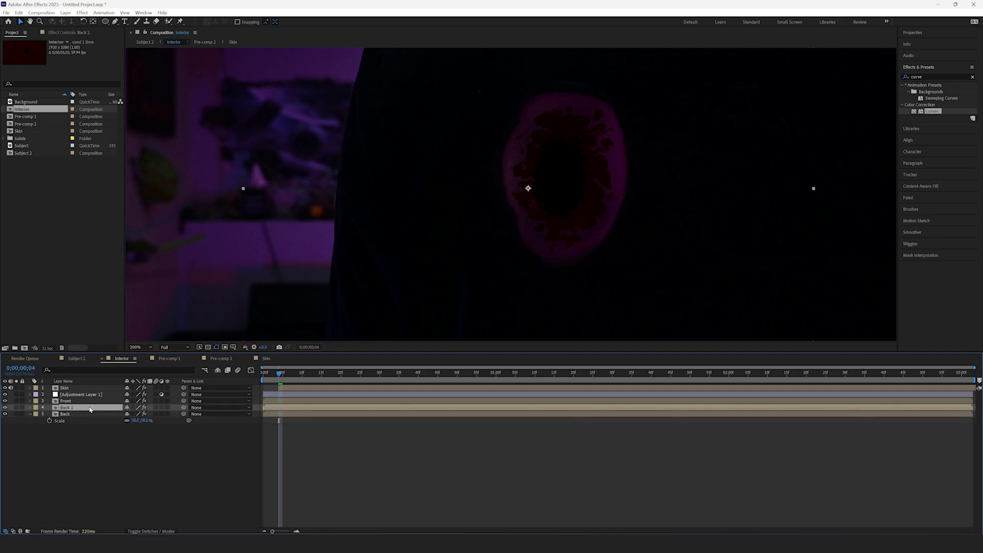
text(Middle)
click(134, 451)
click(92, 409)
key(s)
drag(138, 414, 134, 414)
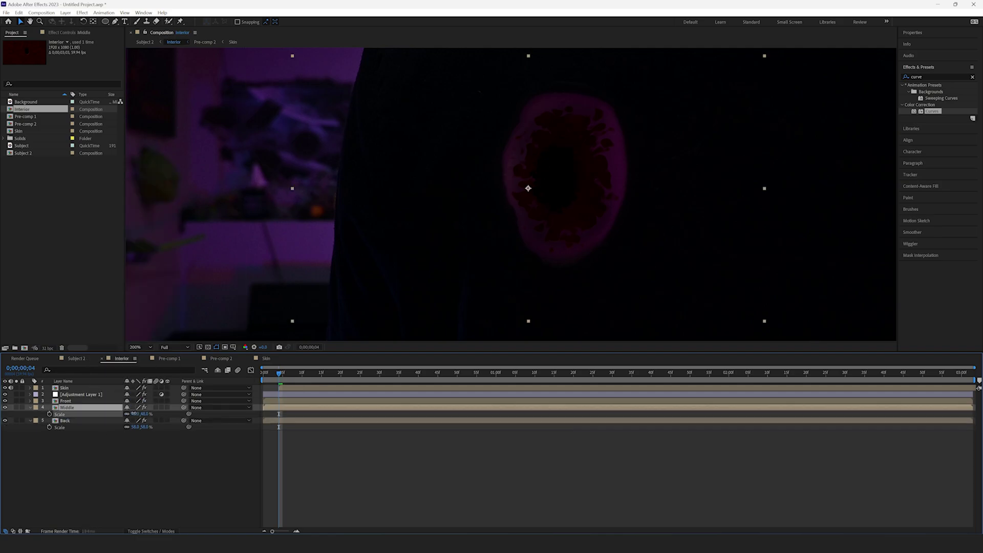
Add a second Curves effect to the Back layer, pull its RGB curve down to darken it, and check the wound in Subject 2.
drag(932, 111, 77, 420)
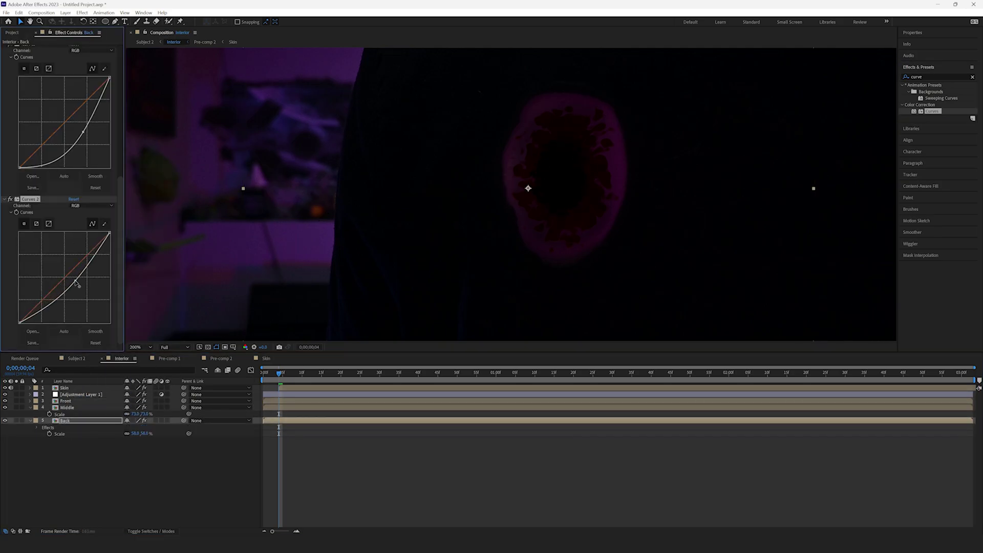
click(124, 461)
scroll(359, 205, down, 1)
click(145, 42)
scroll(540, 170, up, 1)
scroll(540, 170, down, 1)
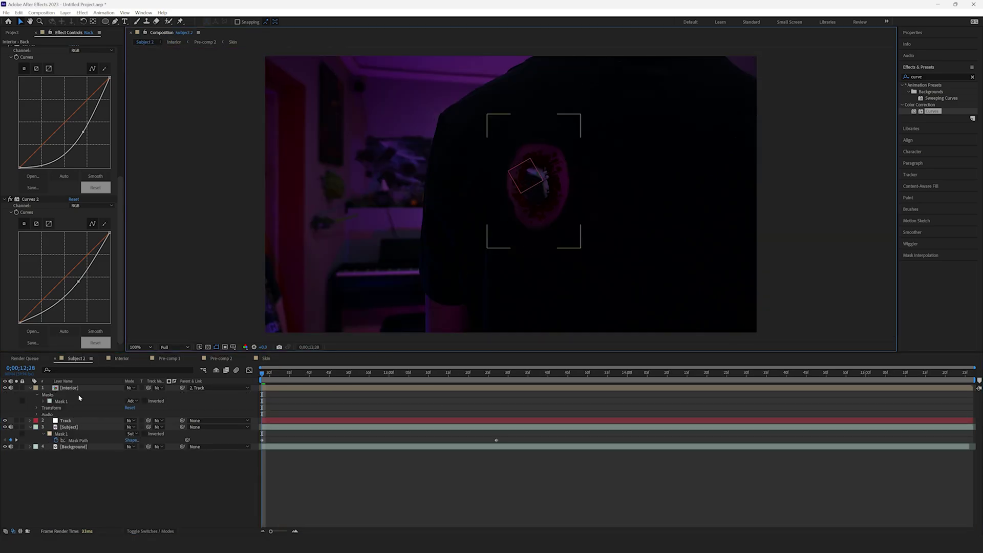
Duplicate the Middle layer in the Interior composition and set the copy's scale to 91%.
double_click(75, 389)
scroll(618, 154, up, 1)
click(617, 154)
key(ctrl+d)
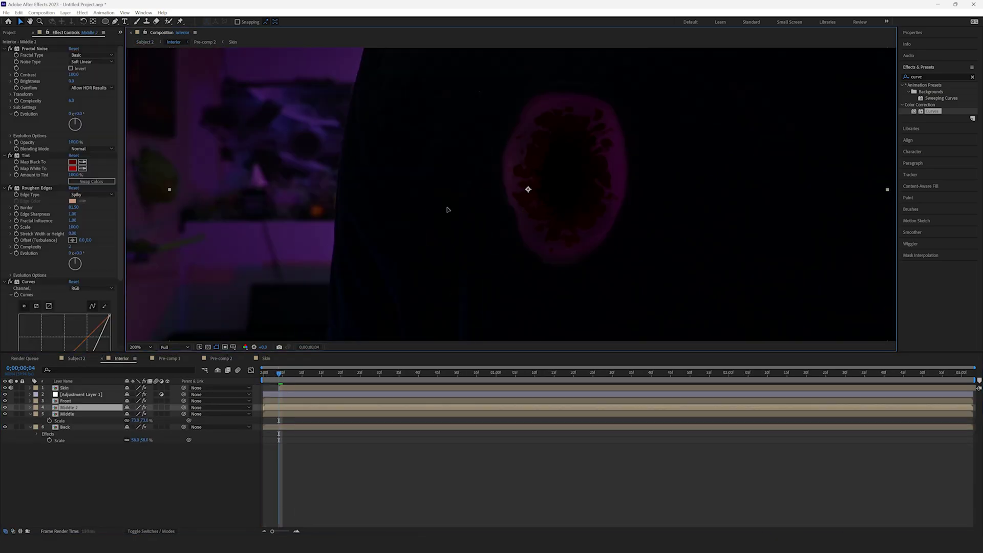
key(s)
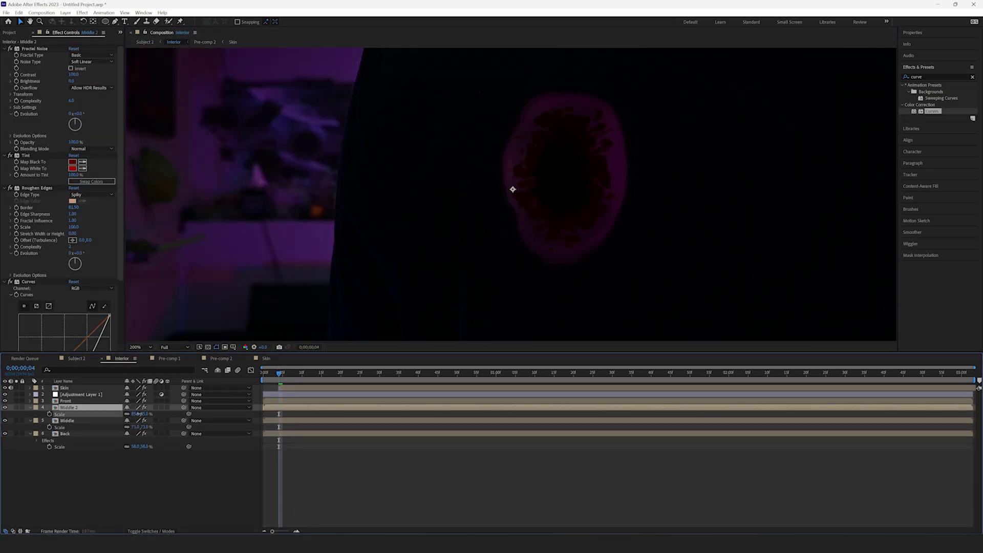
Add a second Curves effect to the Middle layer and pull its RGB curve down slightly to darken it.
drag(937, 111, 103, 422)
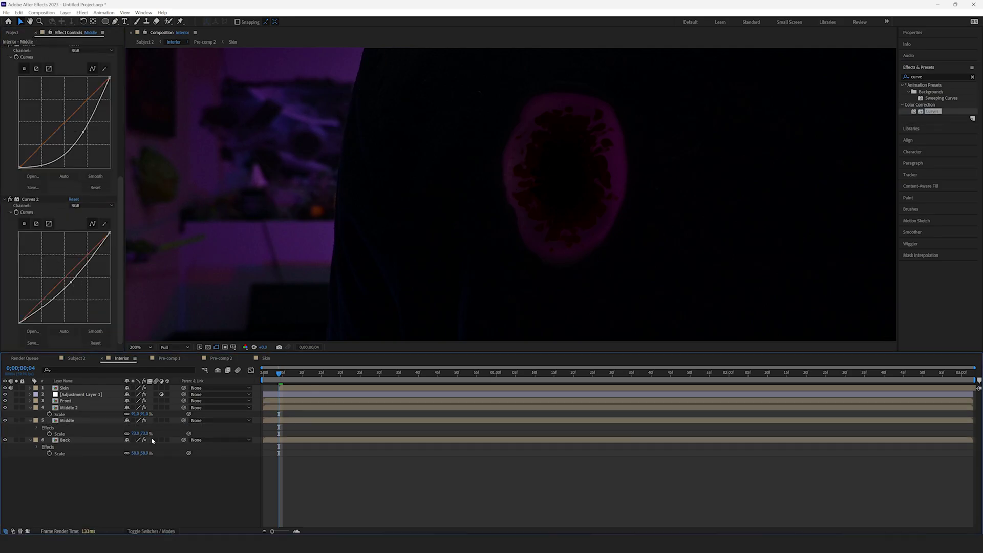